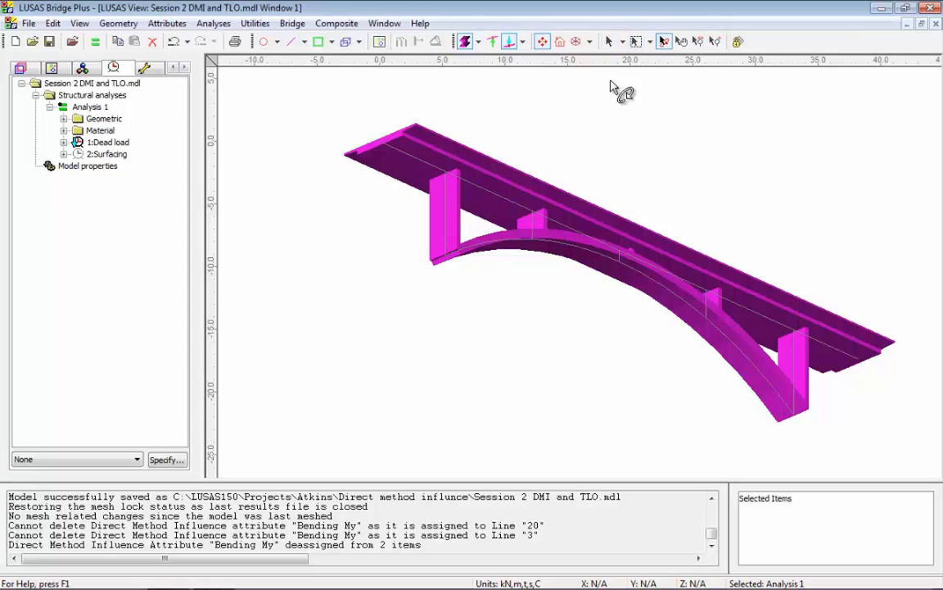
# Compare the arch bridge's plain beam lines with its fleshed cross-section display.
pyautogui.moveTo(621, 88); pyautogui.dragTo(543, 152)
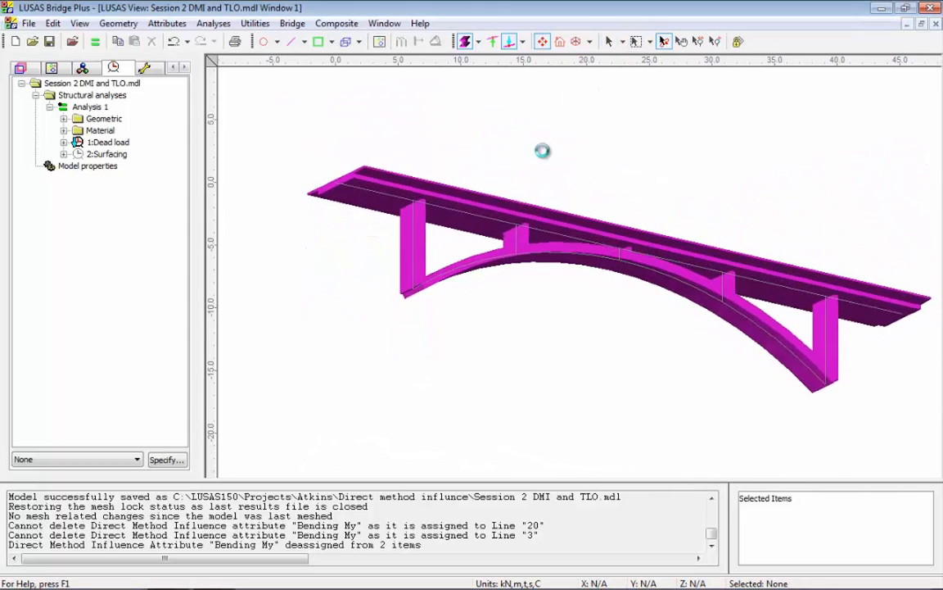
pyautogui.click(611, 43)
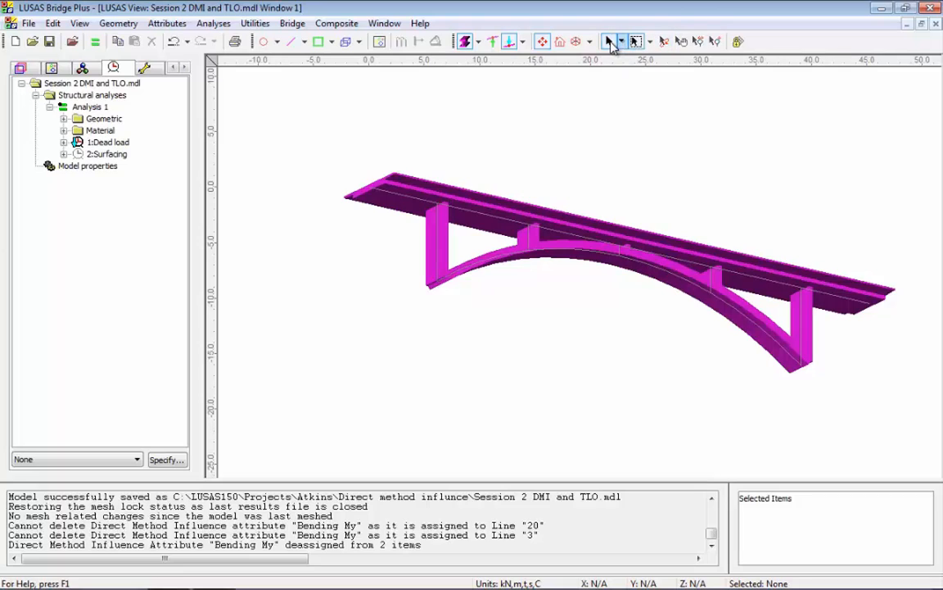
pyautogui.click(464, 42)
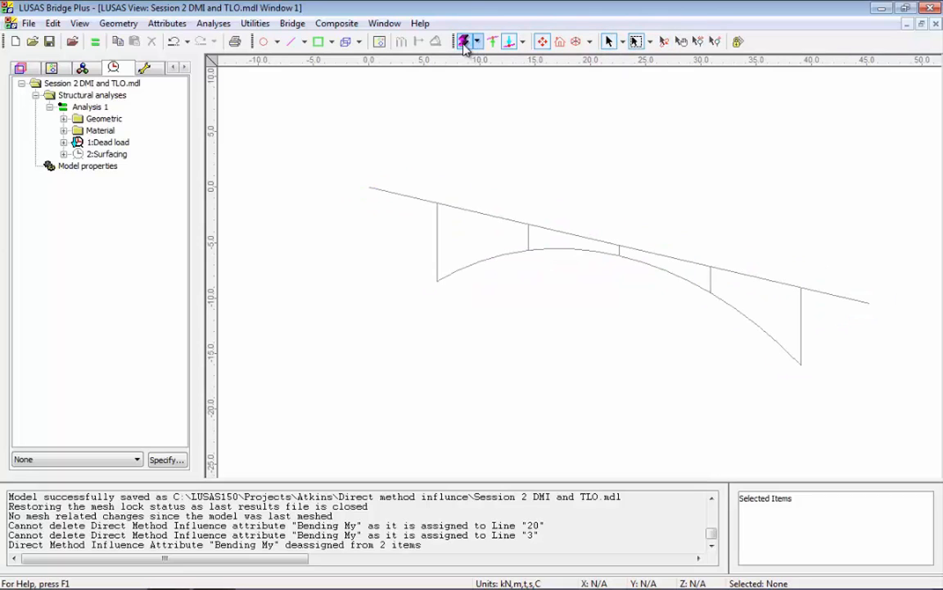
pyautogui.click(464, 42)
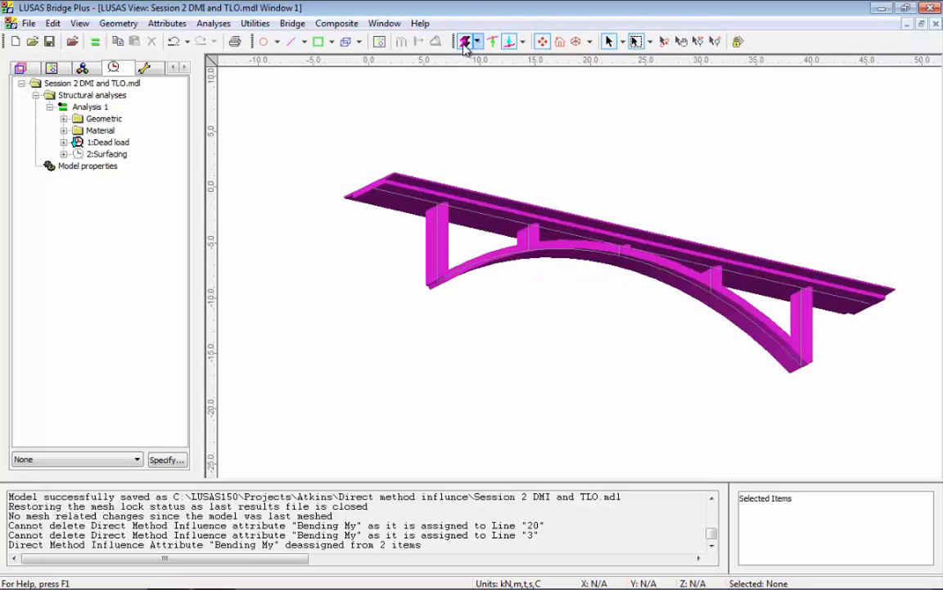
# Start a Direct Method influence attribute for the Force/Moment - Thick 3D Beam entity with component My.
pyautogui.click(167, 23)
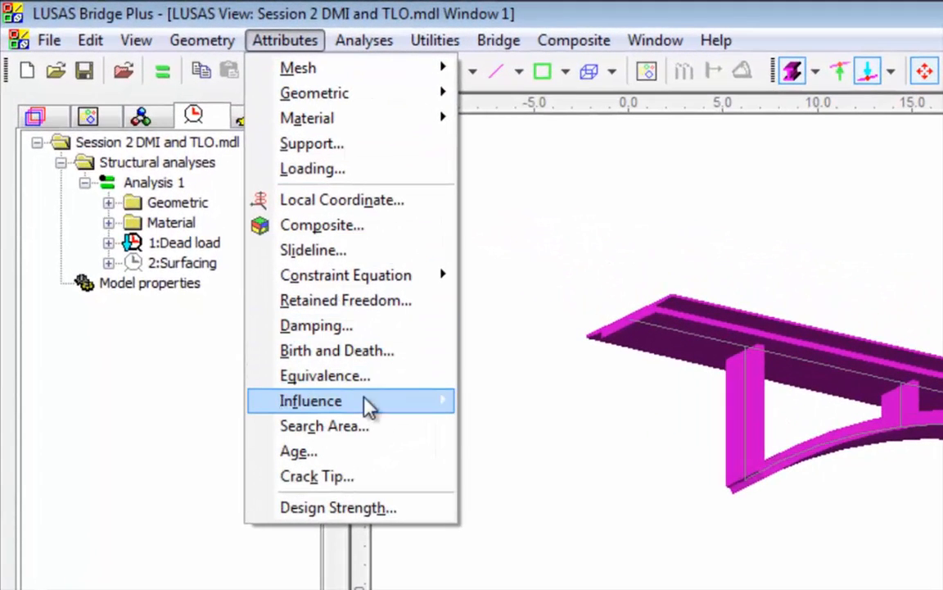
pyautogui.moveTo(369, 407)
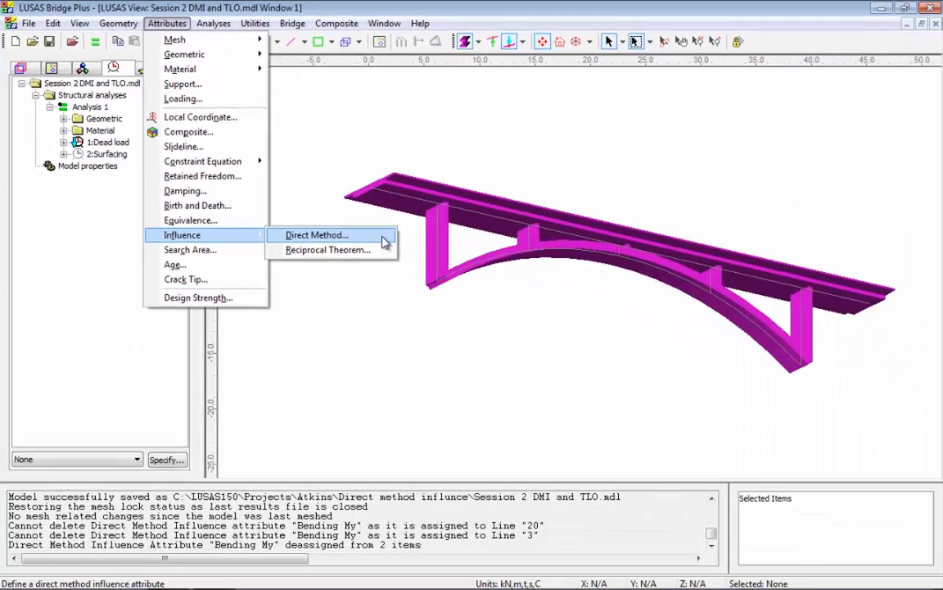
pyautogui.click(383, 237)
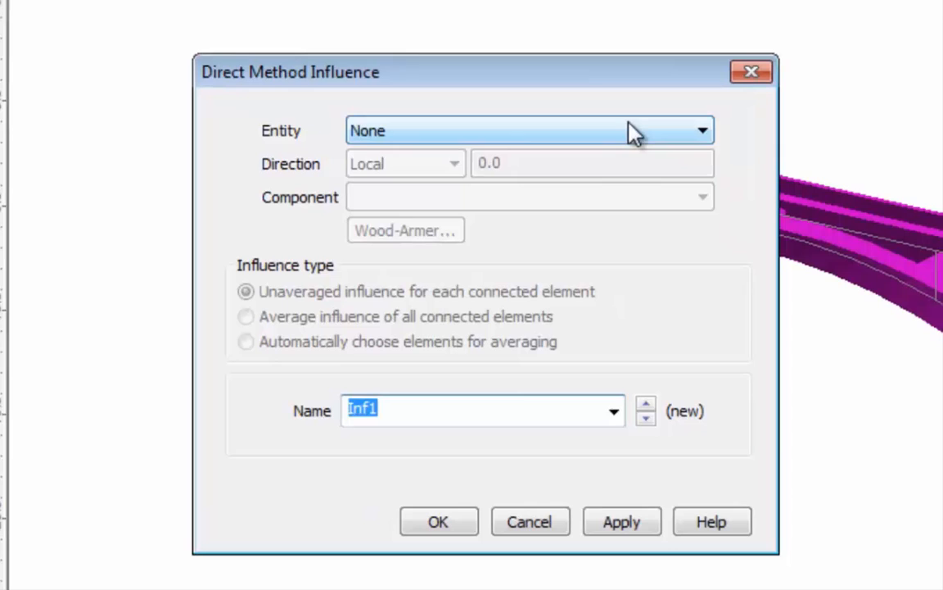
pyautogui.click(635, 133)
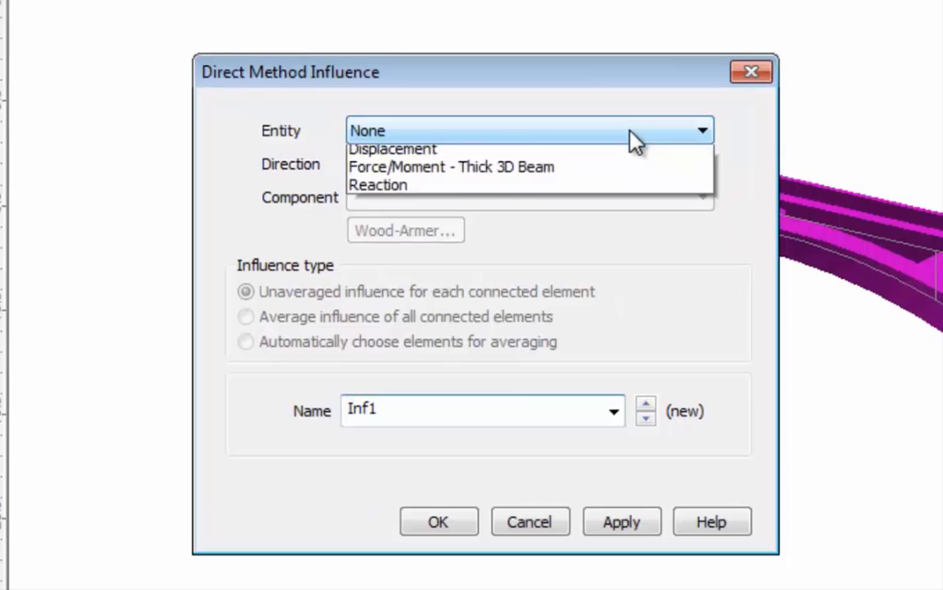
pyautogui.click(570, 200)
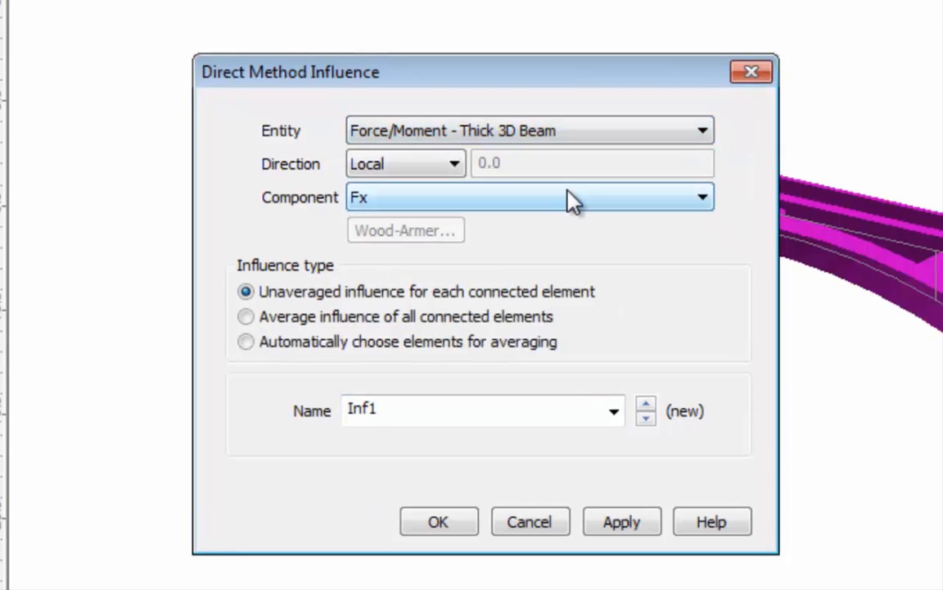
pyautogui.click(568, 199)
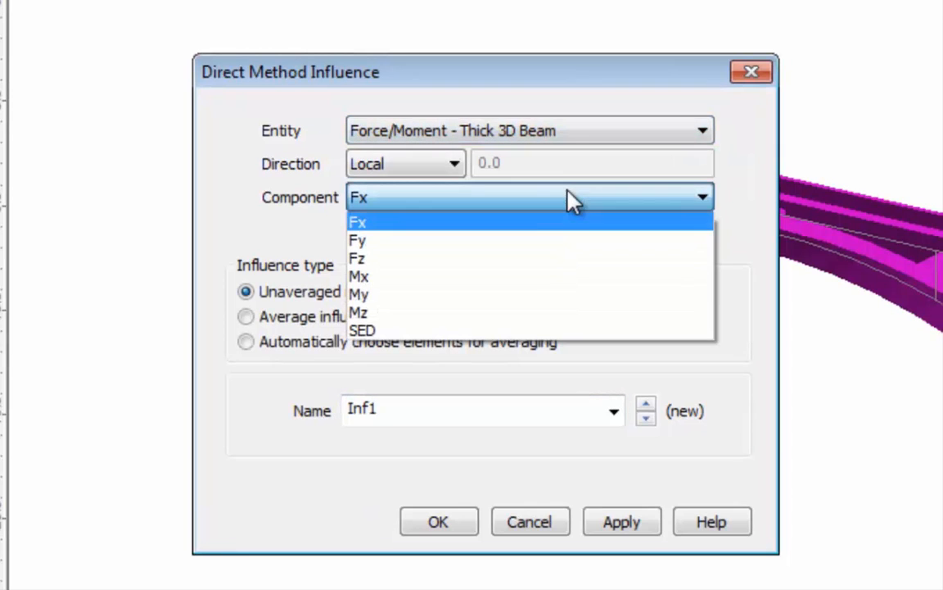
pyautogui.click(486, 294)
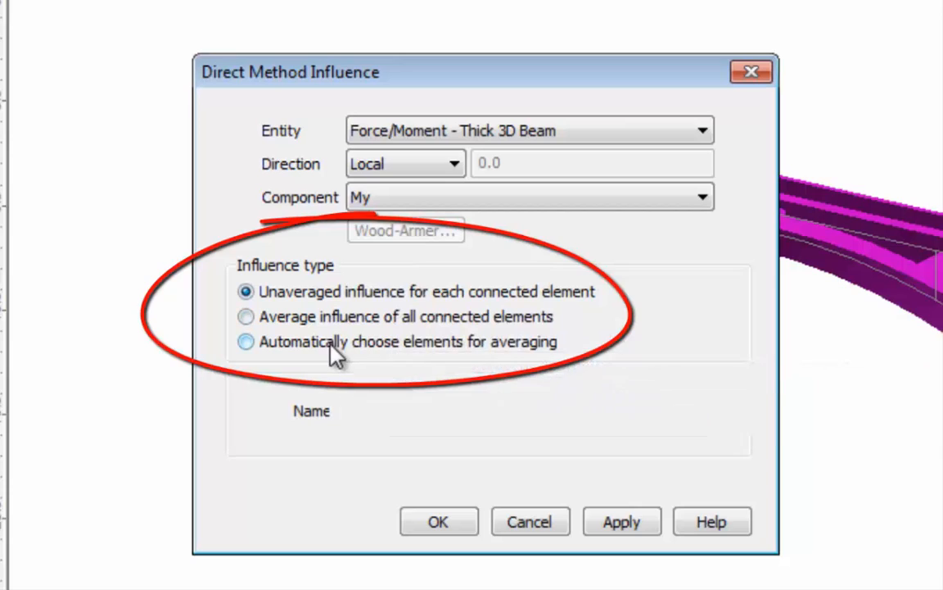
# Have the influence attribute automatically choose elements for averaging, and create it with the name Bending My.
pyautogui.click(246, 342)
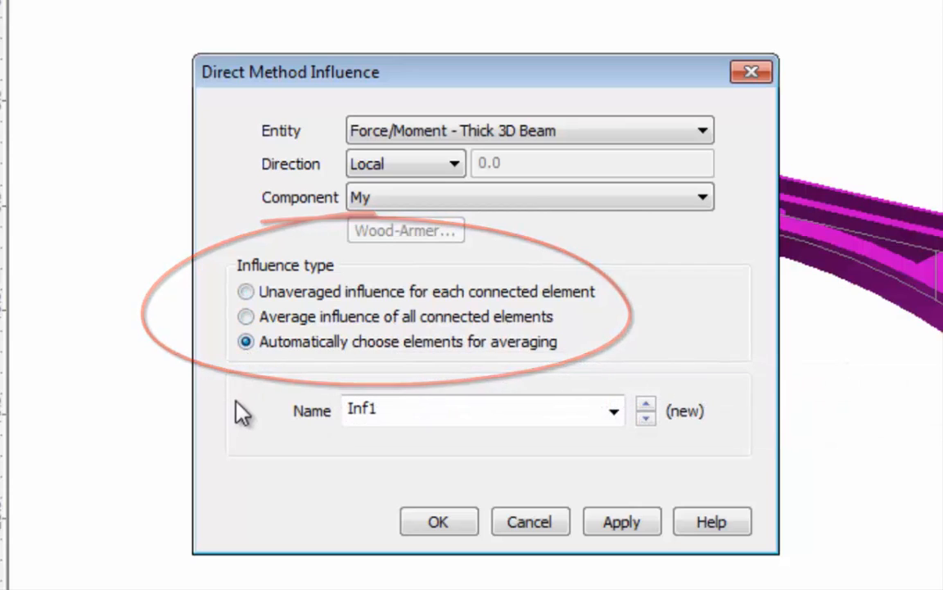
pyautogui.press('Tab')
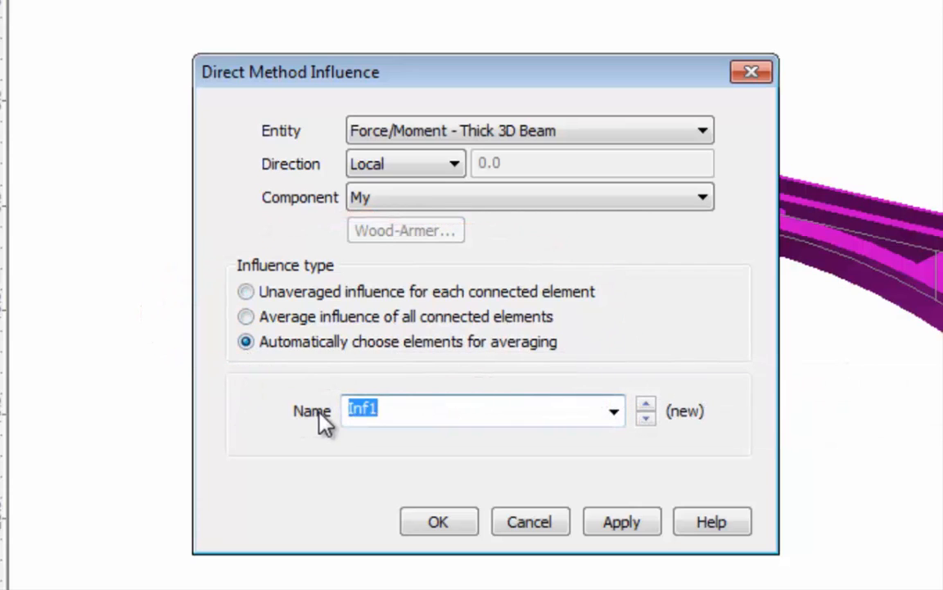
pyautogui.write('Bending')
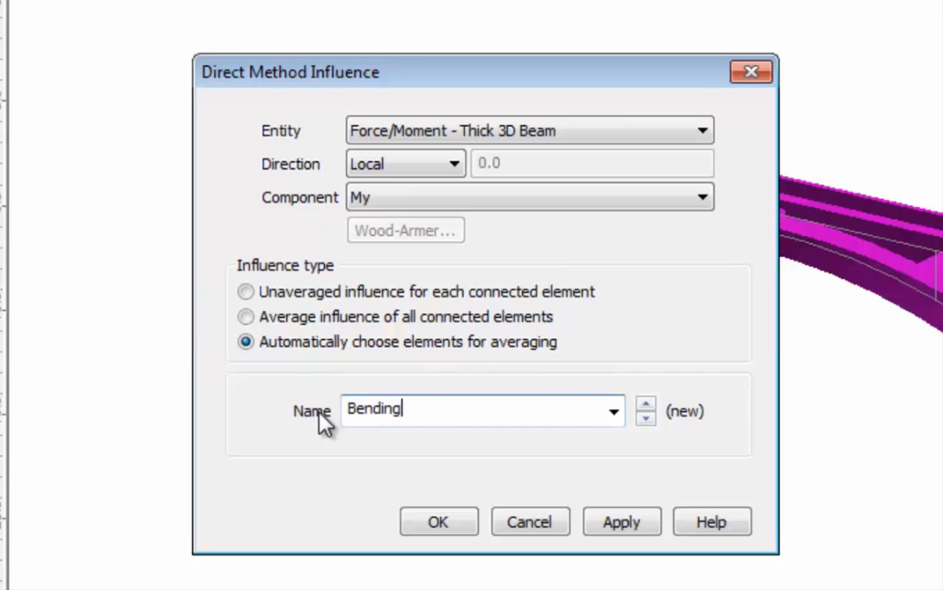
pyautogui.write(' My')
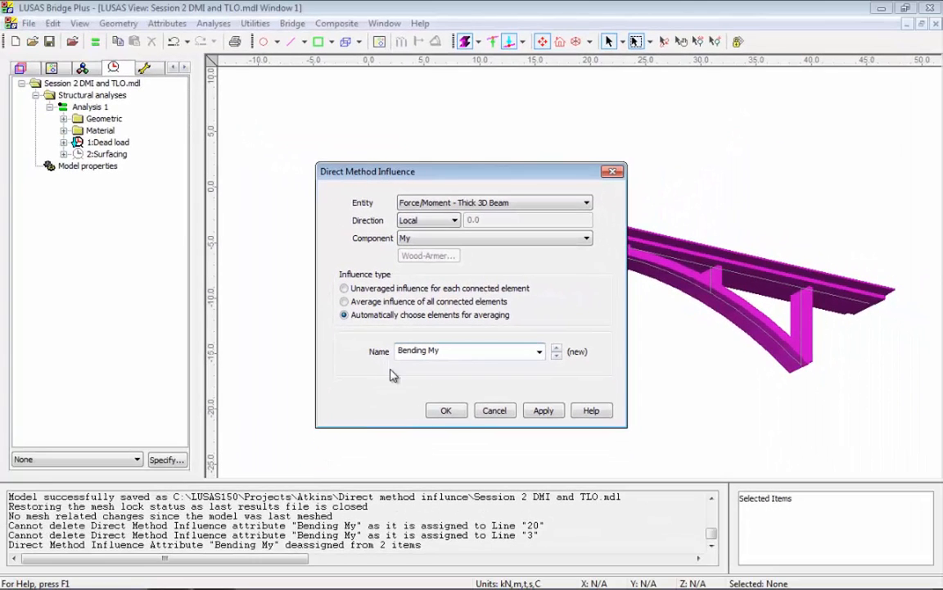
pyautogui.click(447, 411)
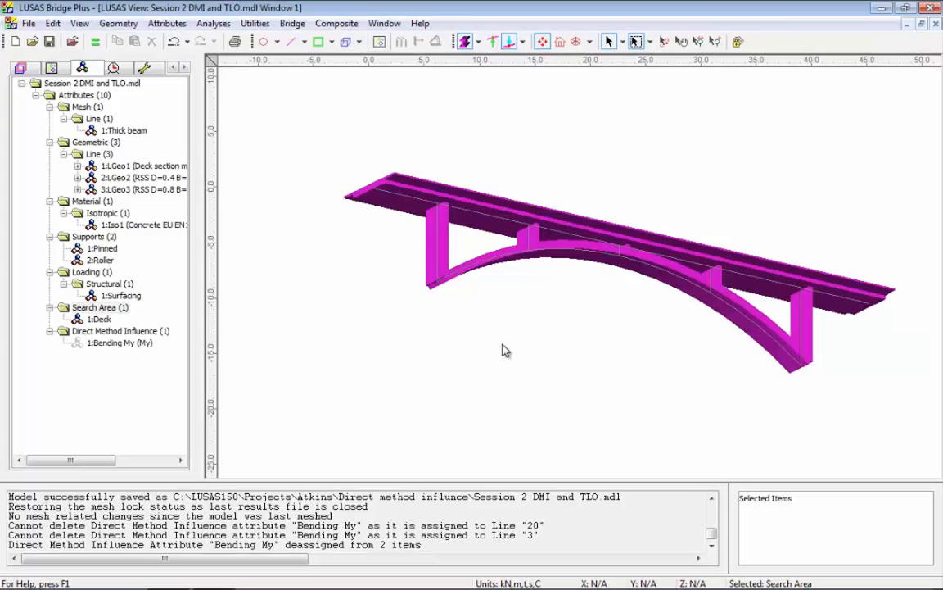
# Assign Bending My to the deck and arch nodes midway between the first two columns, using search area 1:Deck and a transverse grid width of 7 m.
pyautogui.moveTo(473, 164); pyautogui.dragTo(498, 316)
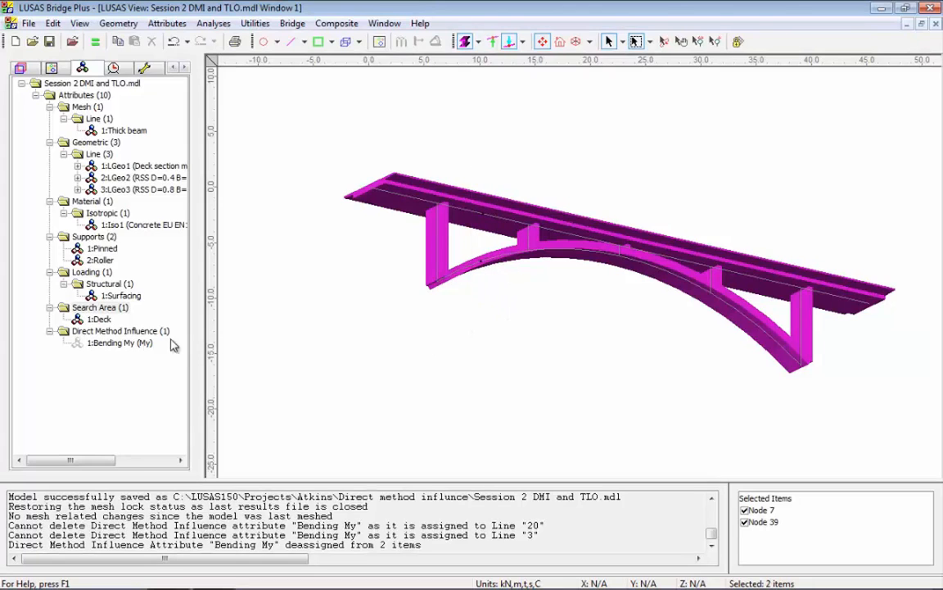
pyautogui.moveTo(116, 342); pyautogui.dragTo(332, 307)
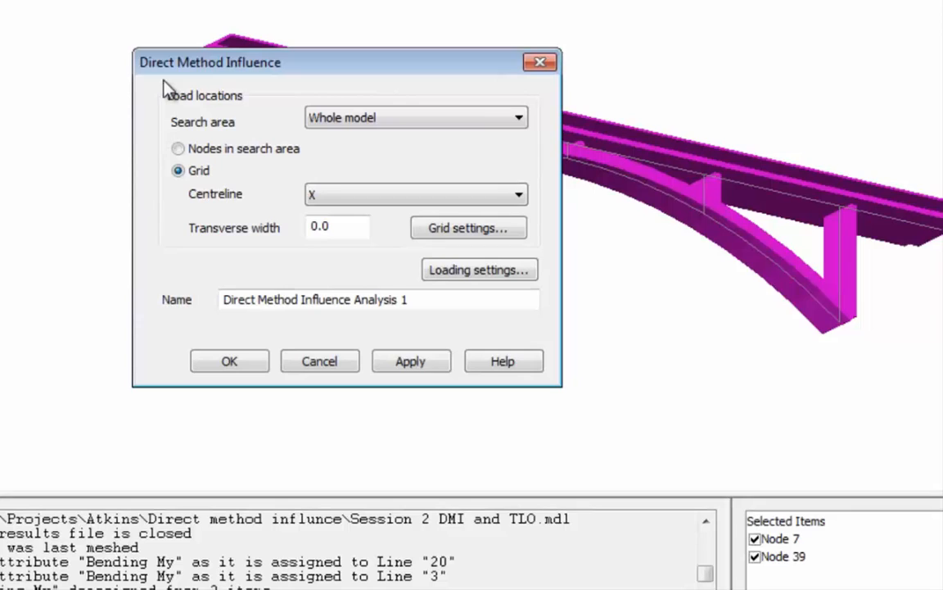
pyautogui.click(512, 121)
pyautogui.click(480, 137)
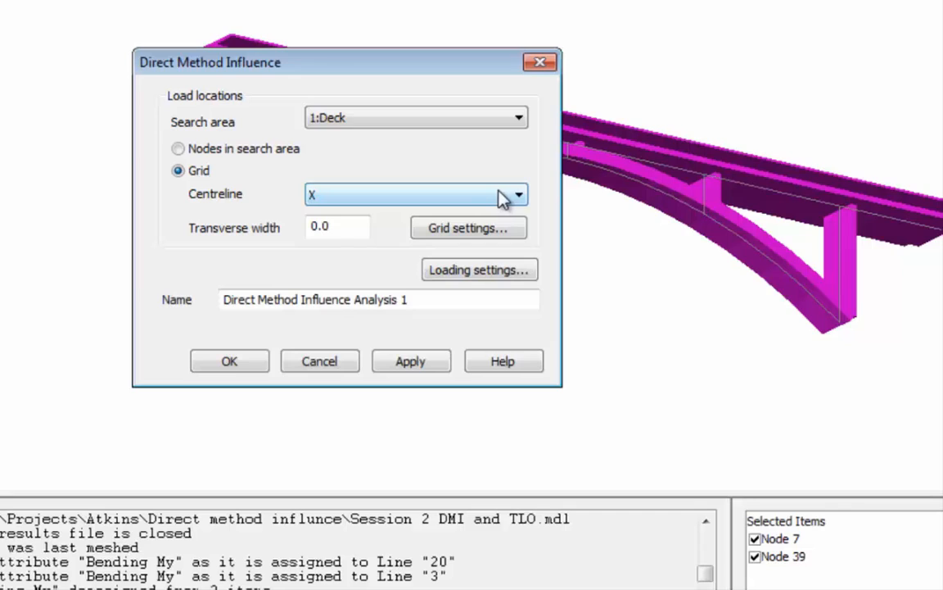
pyautogui.moveTo(331, 227); pyautogui.dragTo(260, 229)
pyautogui.write('7')
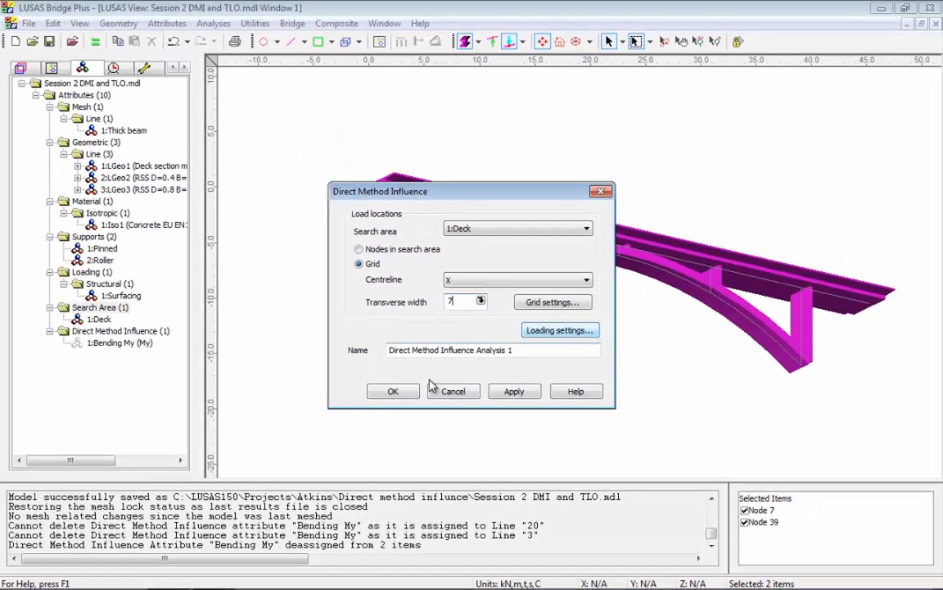
pyautogui.click(394, 391)
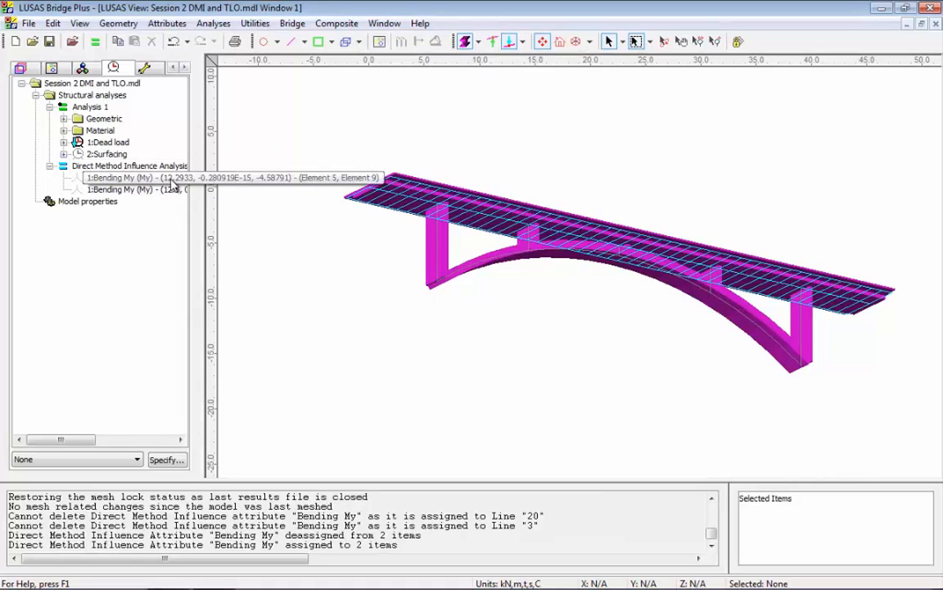
# Save the model and solve Direct Method Influence Analysis 1.
pyautogui.click(95, 42)
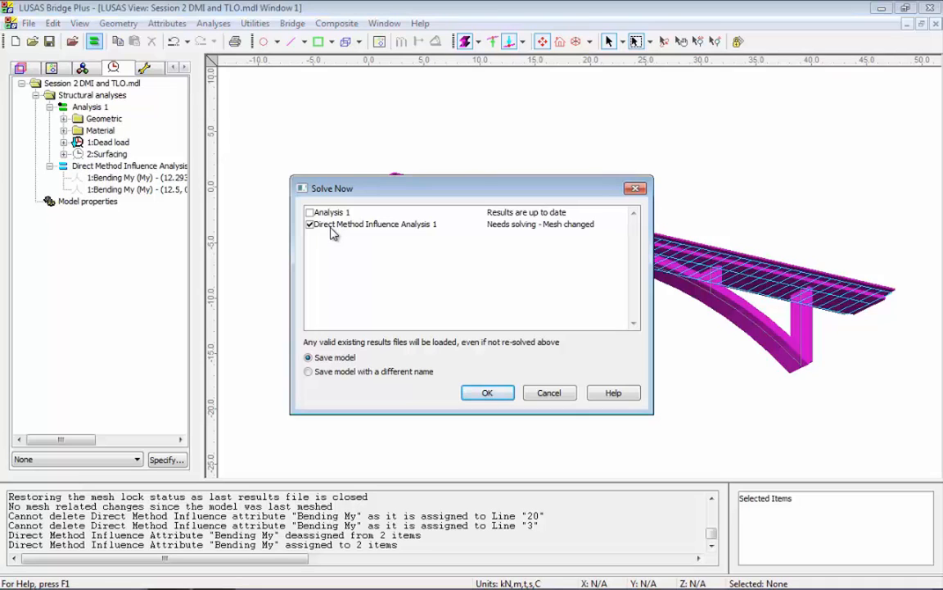
pyautogui.click(491, 393)
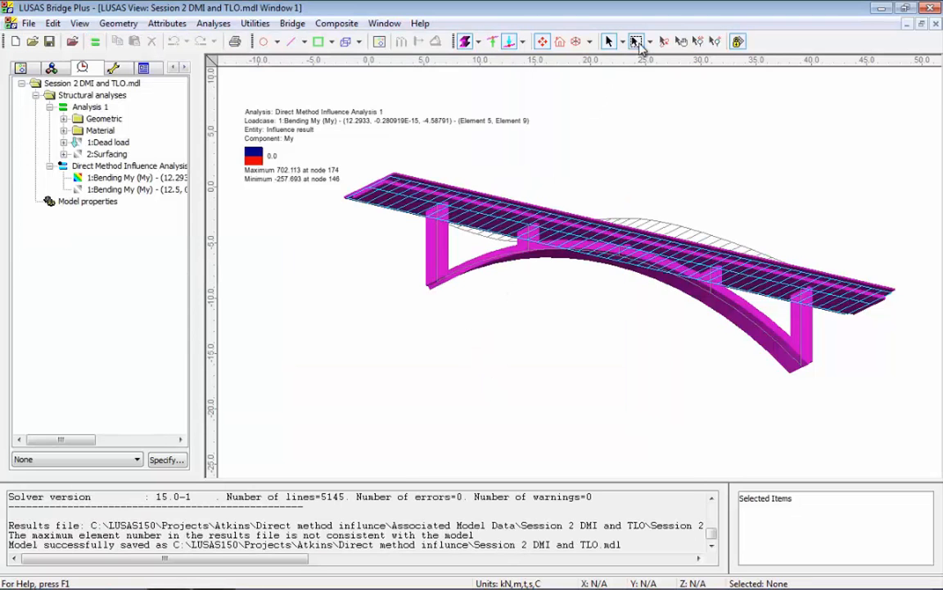
# Show the influence surface clearly from above the deck by turning off fleshing and deleting the Mesh layer from the view.
pyautogui.click(664, 41)
pyautogui.moveTo(538, 270); pyautogui.dragTo(537, 361)
pyautogui.click(610, 41)
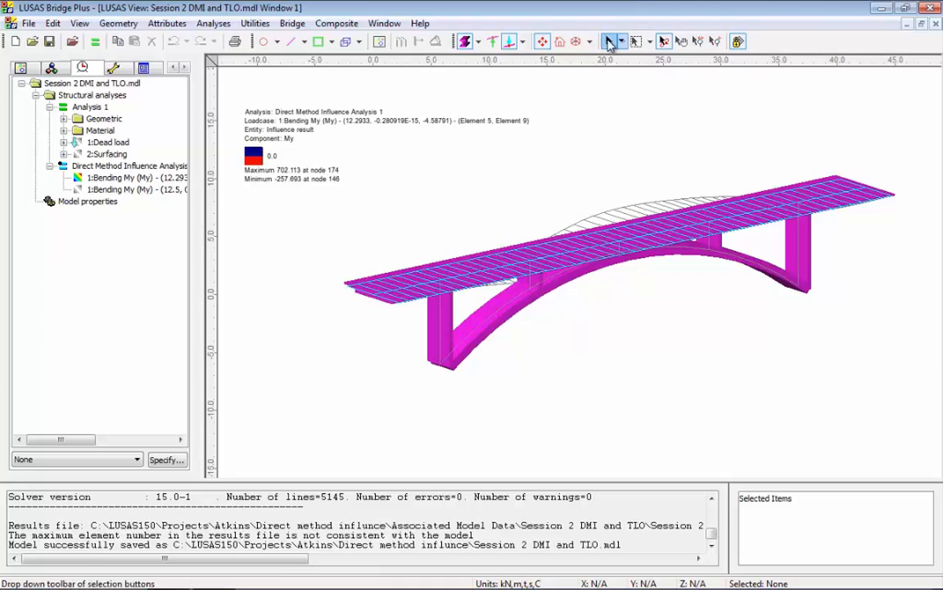
pyautogui.click(464, 41)
pyautogui.click(176, 69)
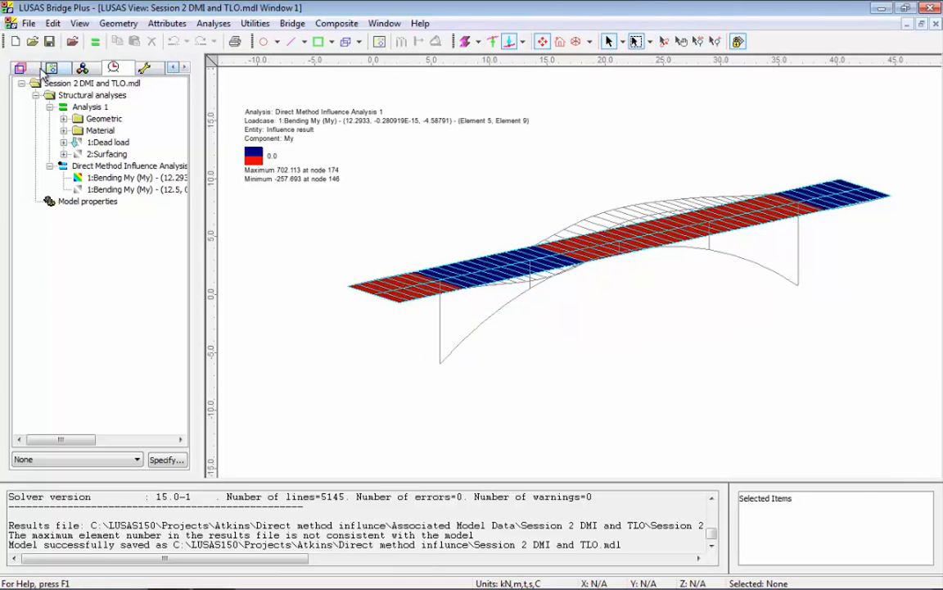
pyautogui.click(21, 67)
pyautogui.rightClick(30, 178)
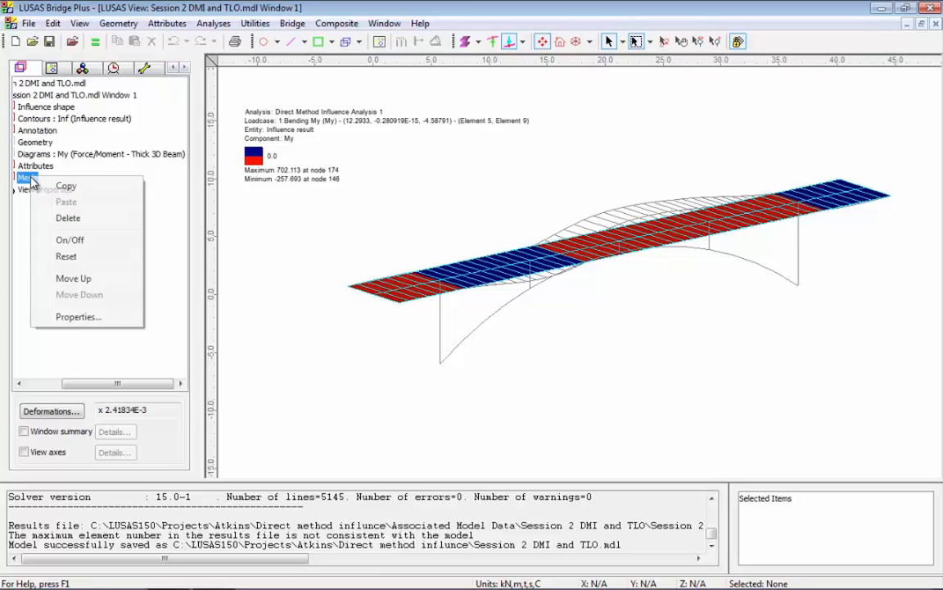
pyautogui.click(70, 218)
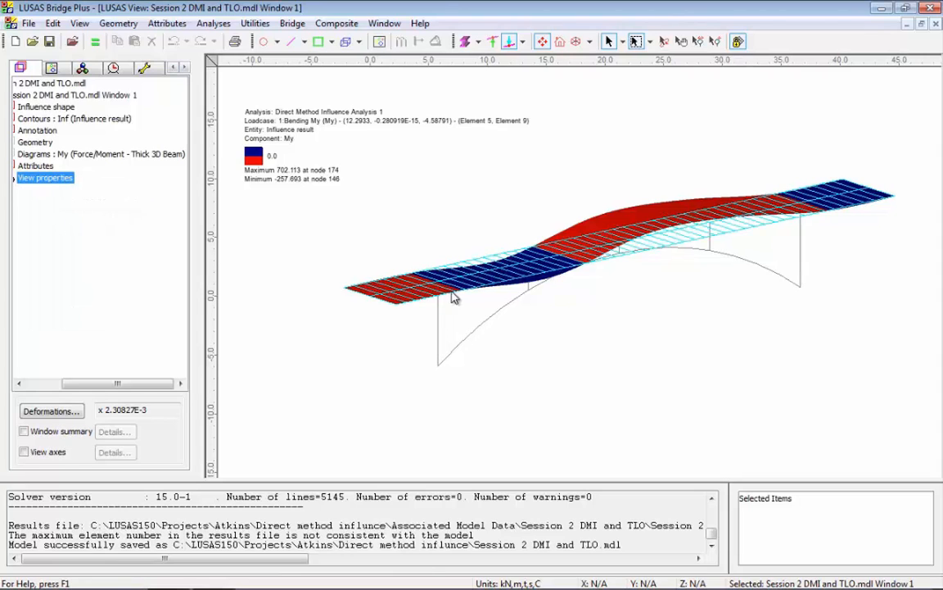
pyautogui.click(61, 108)
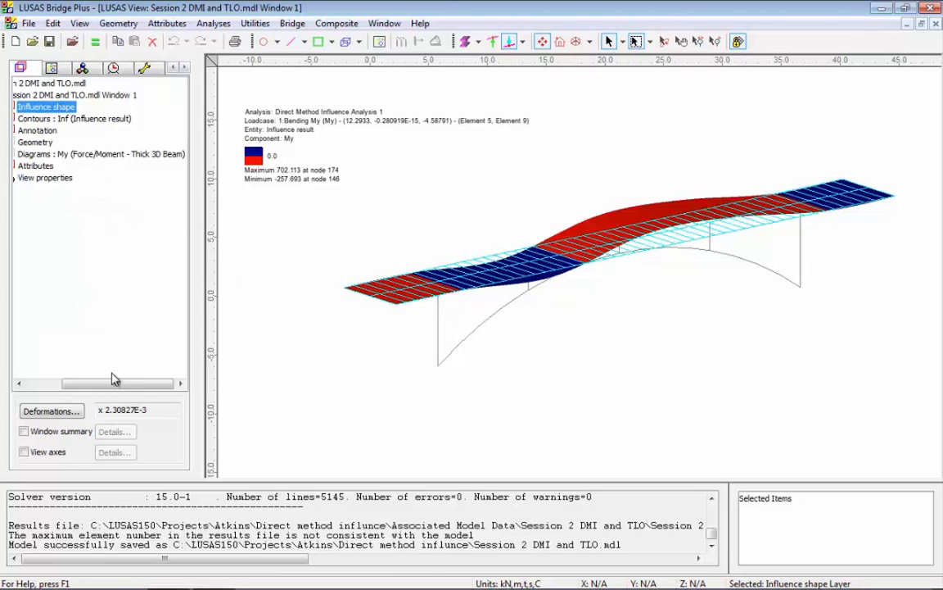
pyautogui.moveTo(118, 384); pyautogui.dragTo(92, 383)
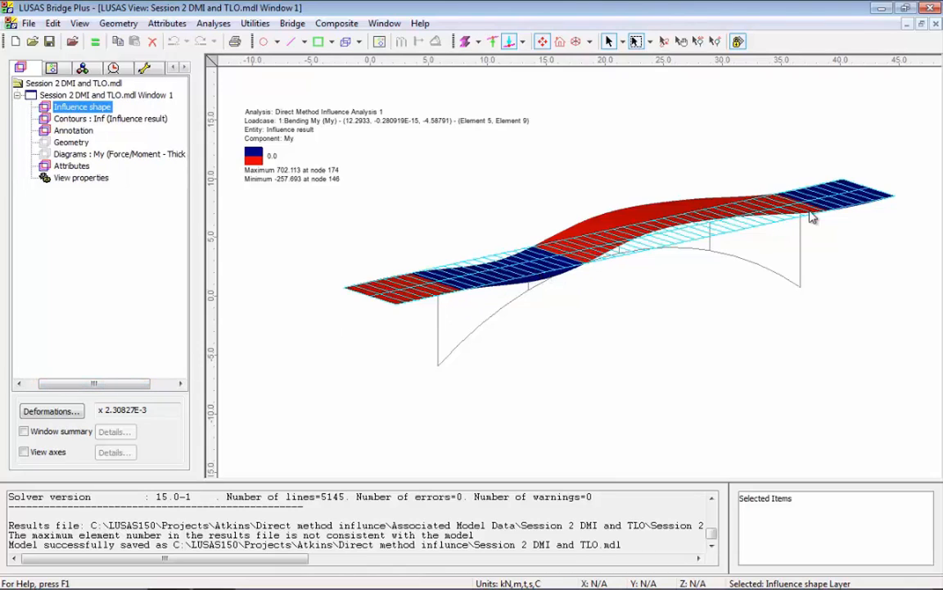
pyautogui.click(442, 194)
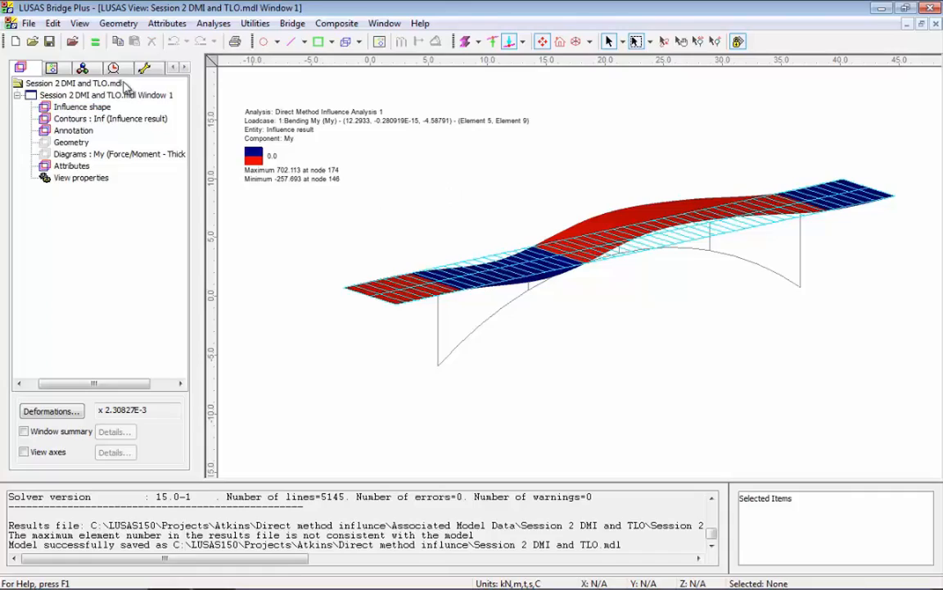
# Find the first Bending My influence point in the model, and set the second one, at (12.5, 0.0, 0.0), active.
pyautogui.click(113, 67)
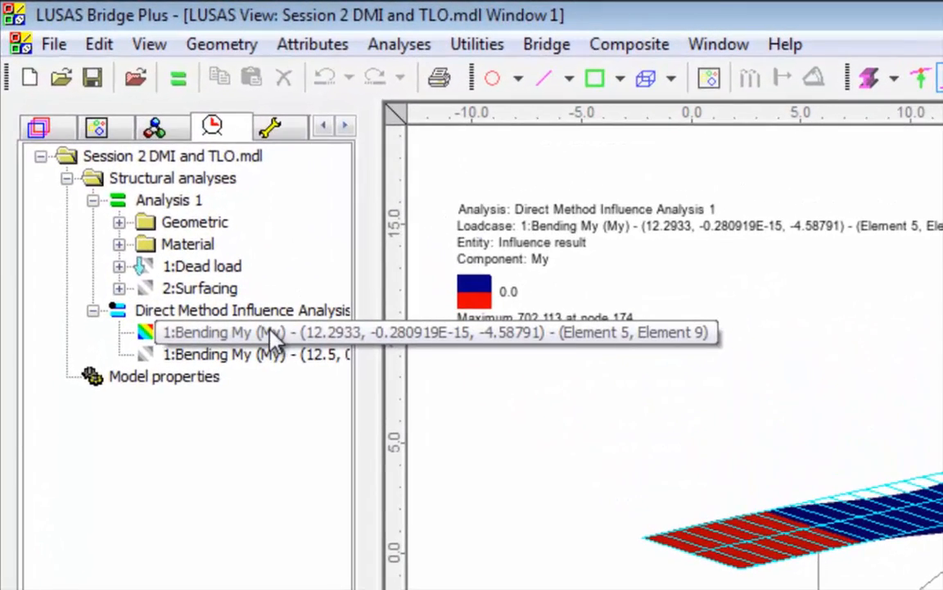
pyautogui.rightClick(273, 339)
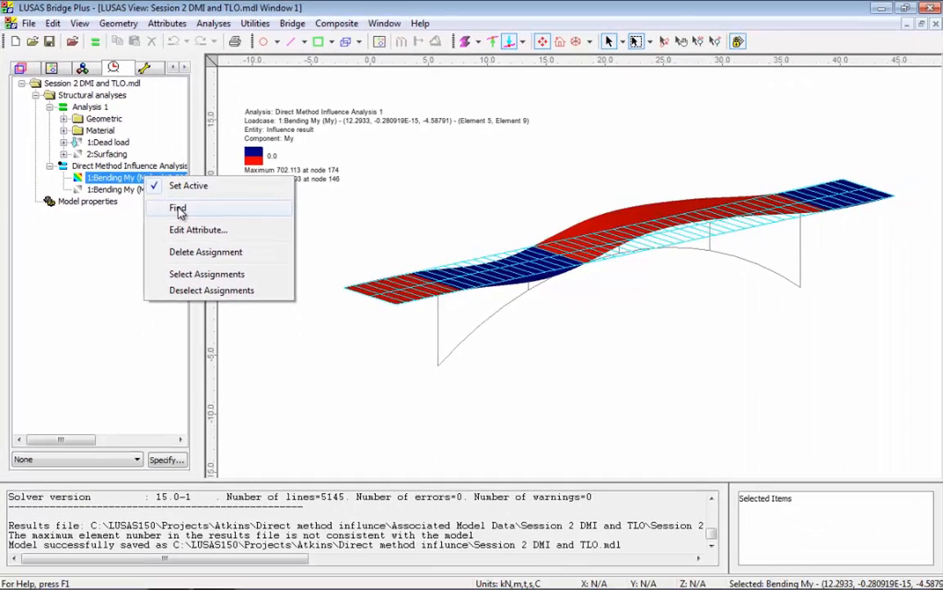
pyautogui.click(179, 209)
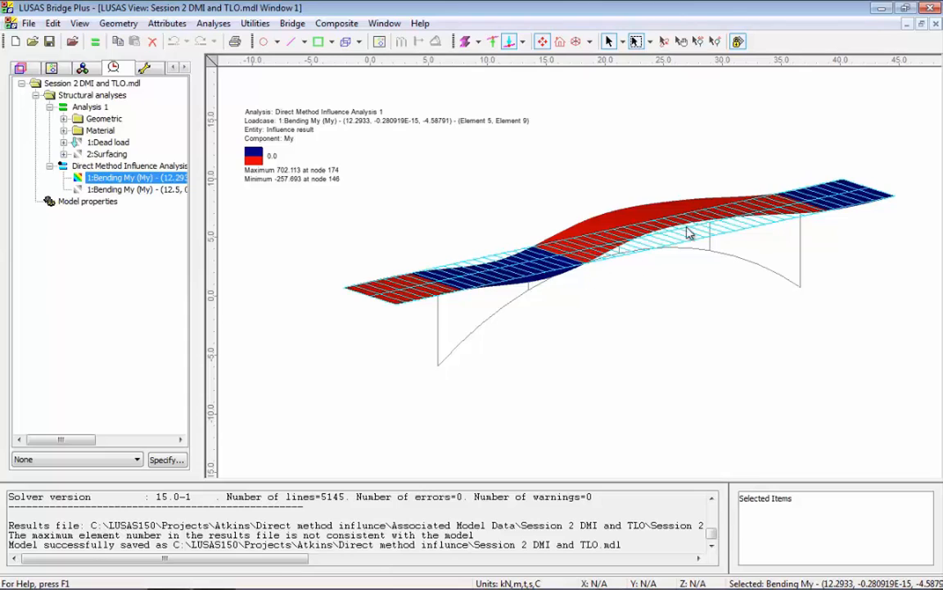
pyautogui.rightClick(164, 190)
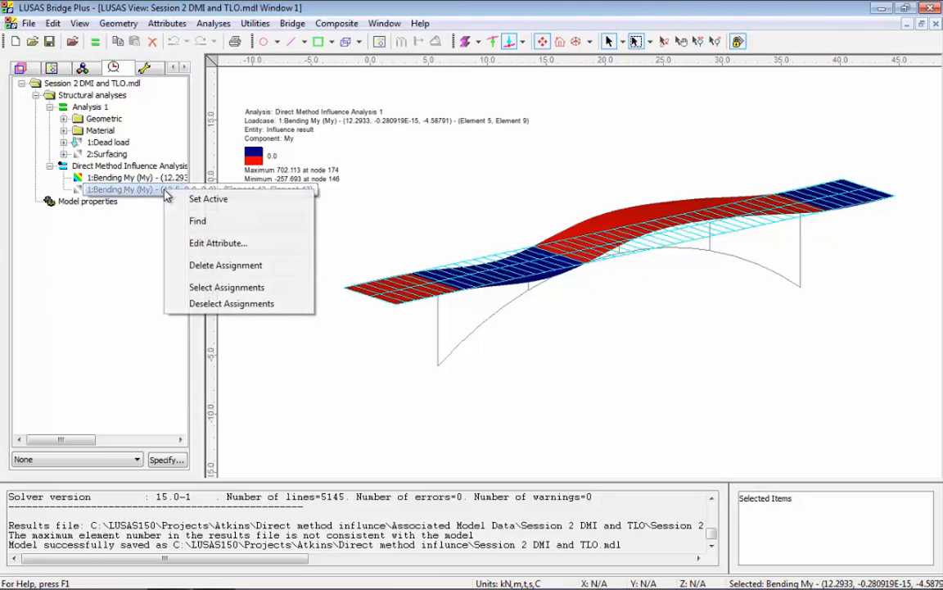
pyautogui.click(209, 200)
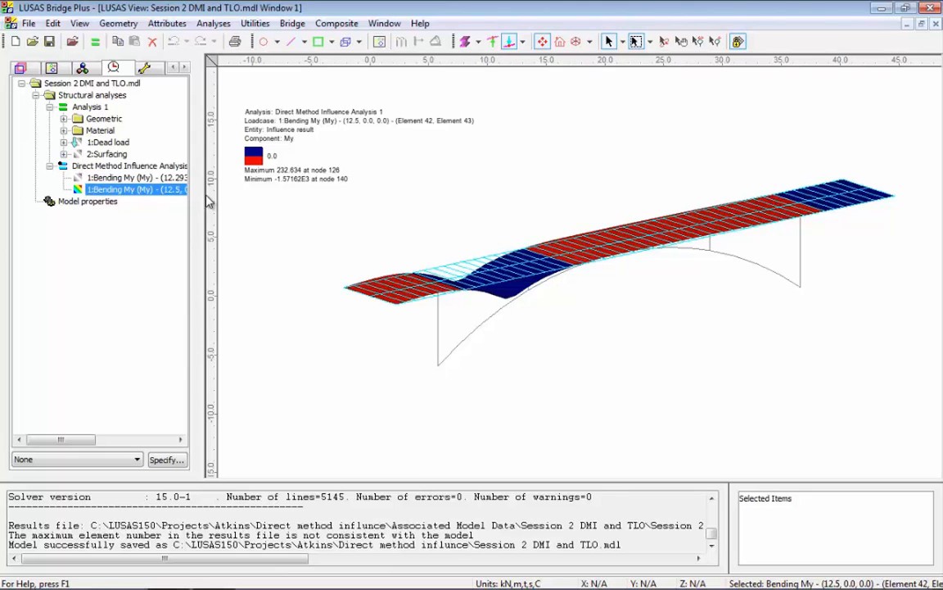
# Find the second Bending My influence point, at (12.5, 0.0, 0.0), in the model and clear the selection.
pyautogui.rightClick(161, 192)
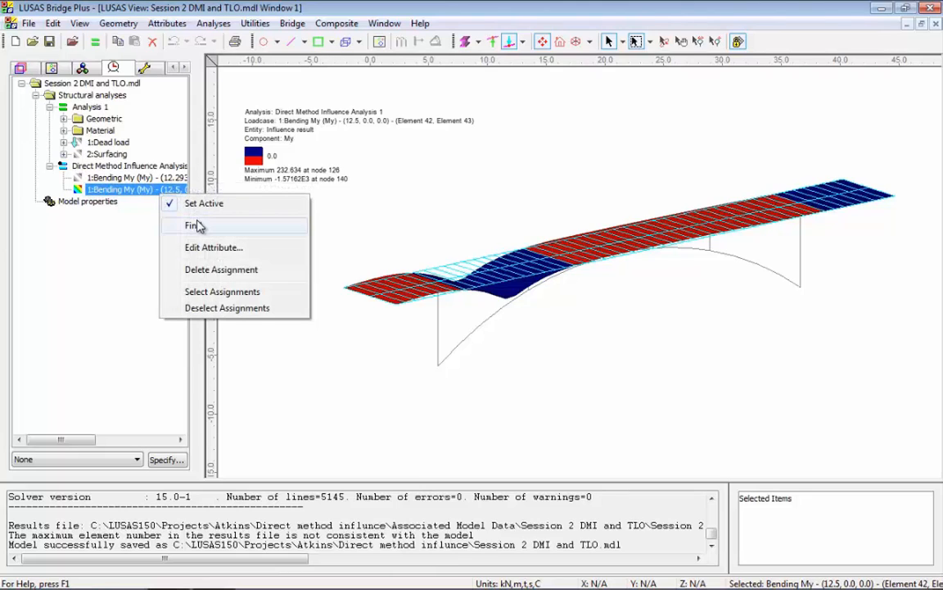
pyautogui.click(196, 227)
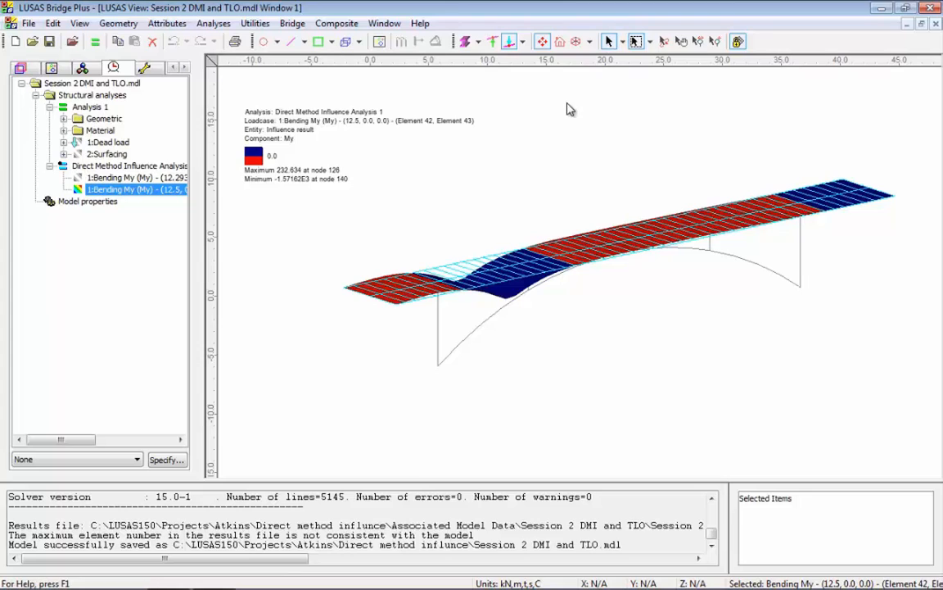
pyautogui.click(510, 92)
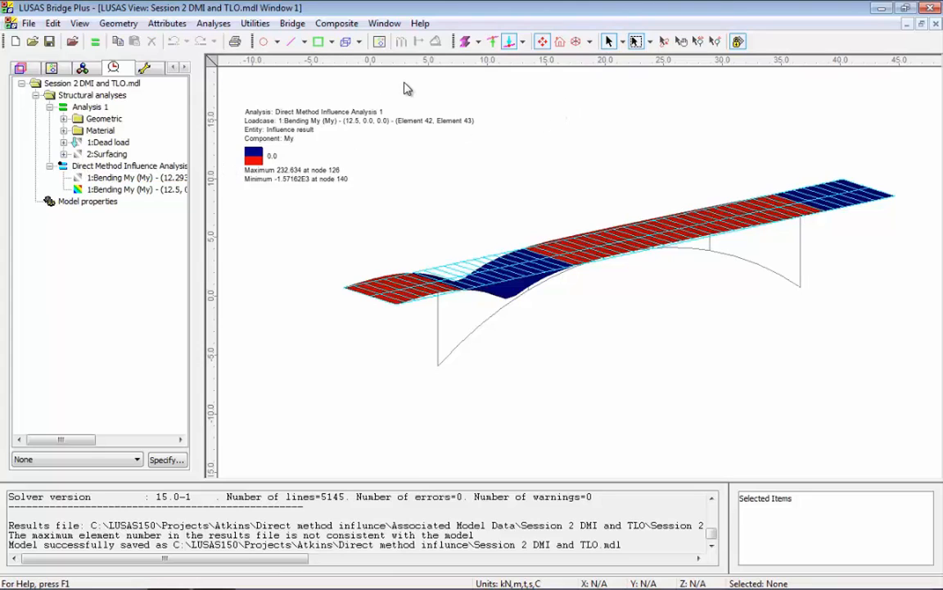
# Turn the Geometry layer back on in the view and display the bridge members with fleshing.
pyautogui.click(24, 66)
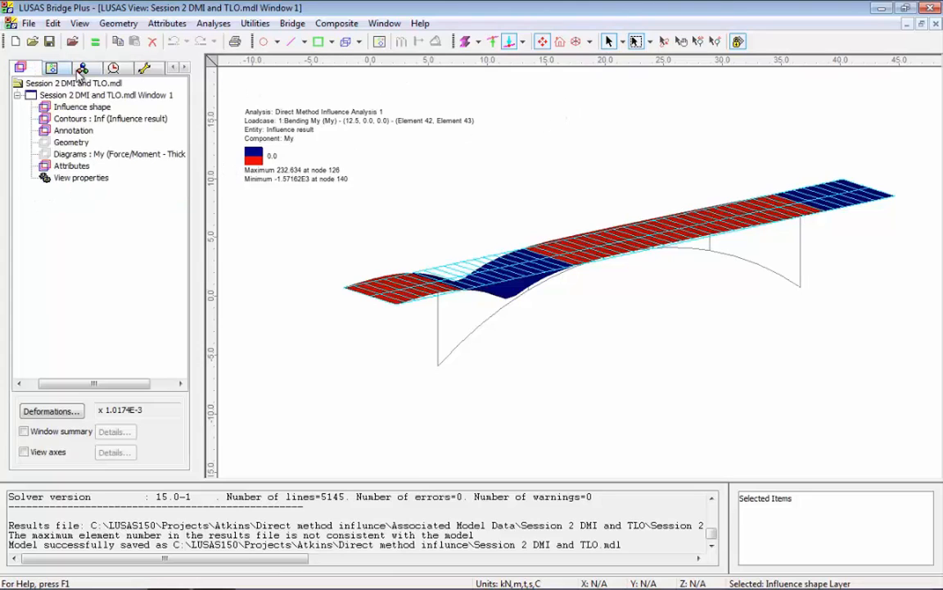
pyautogui.rightClick(72, 141)
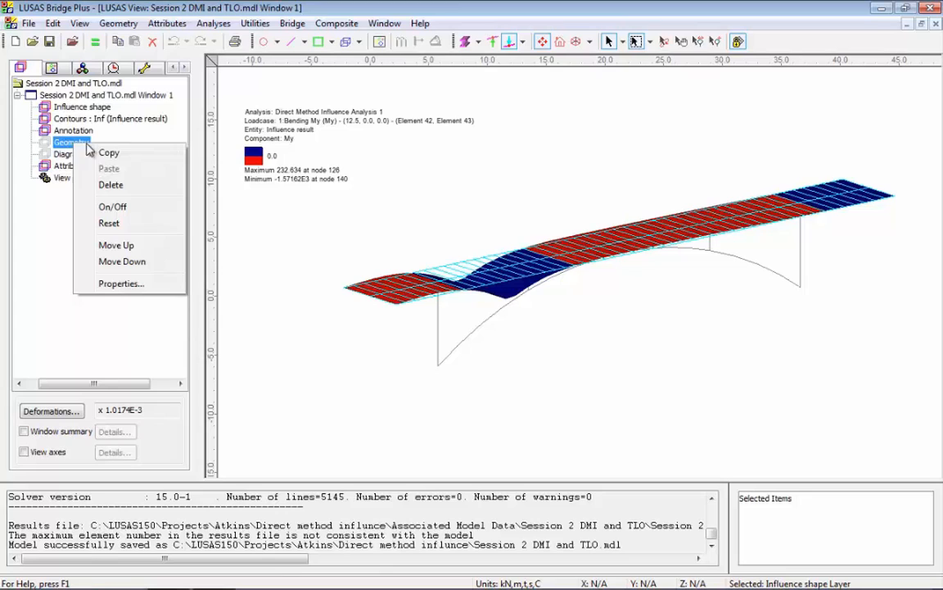
pyautogui.click(123, 206)
pyautogui.click(417, 168)
pyautogui.click(464, 42)
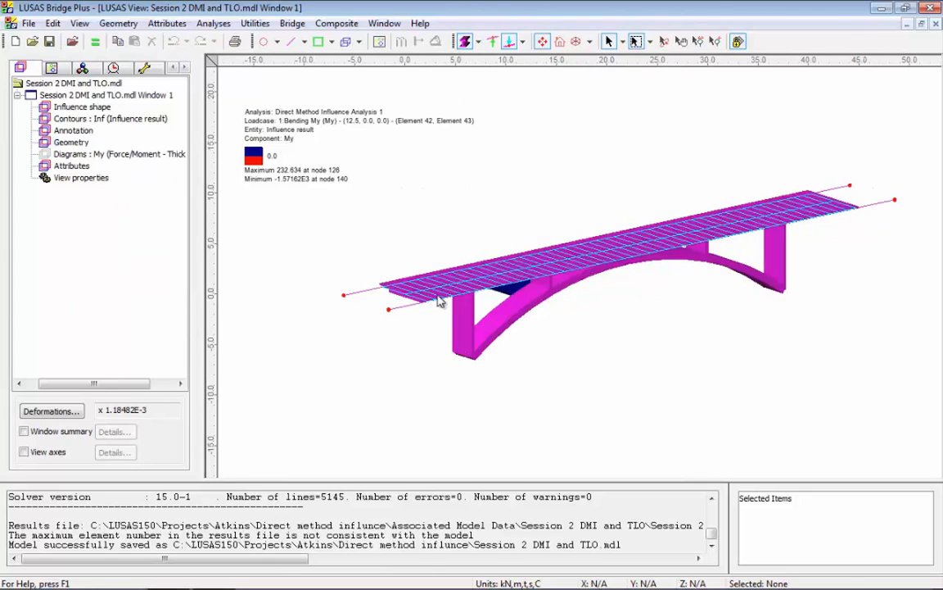
# Select the two kerb lines along the deck edges and view the bridge more from above.
pyautogui.click(402, 310)
pyautogui.keyDown('shift'); pyautogui.click(350, 293); pyautogui.keyUp('shift')
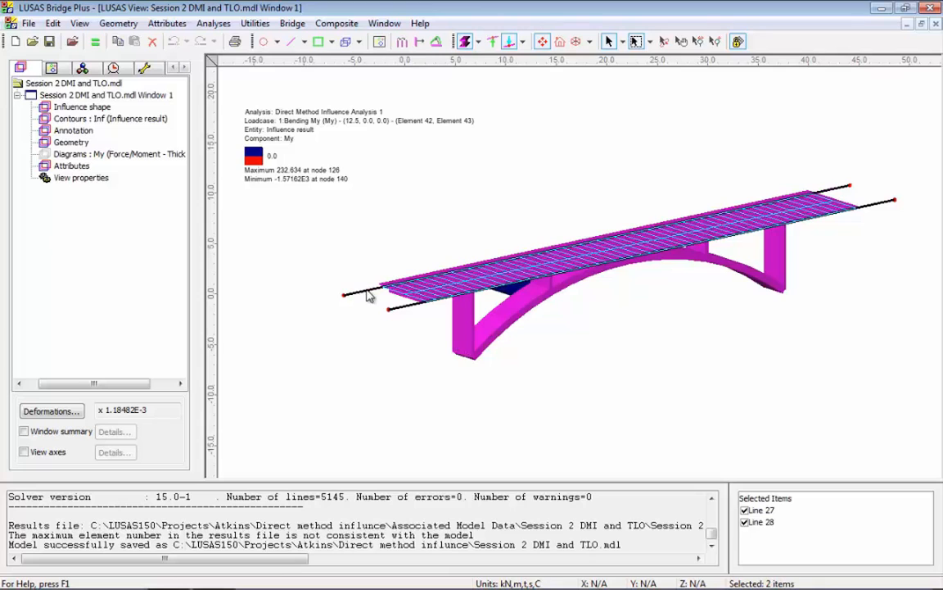
pyautogui.click(664, 41)
pyautogui.moveTo(555, 336); pyautogui.dragTo(527, 379)
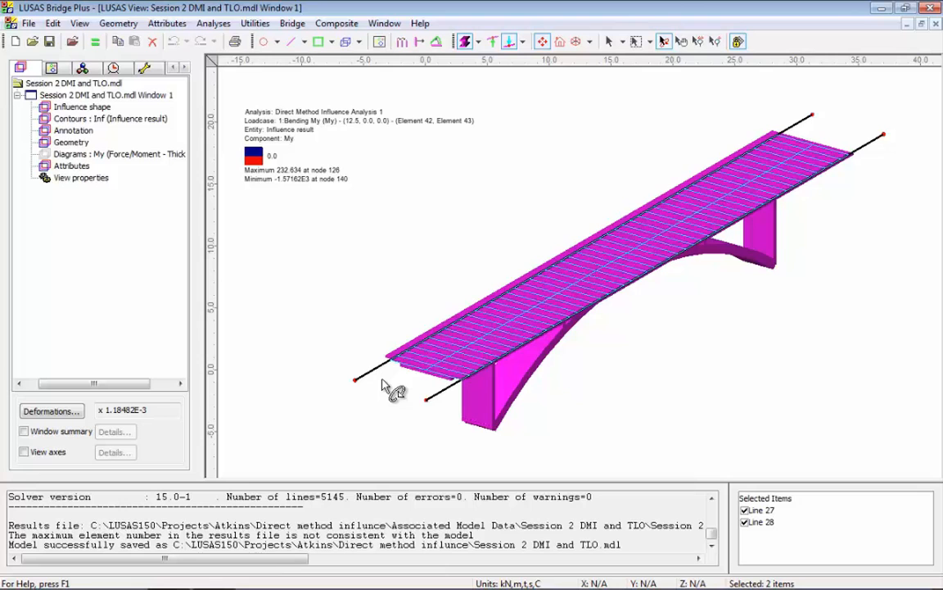
pyautogui.click(613, 40)
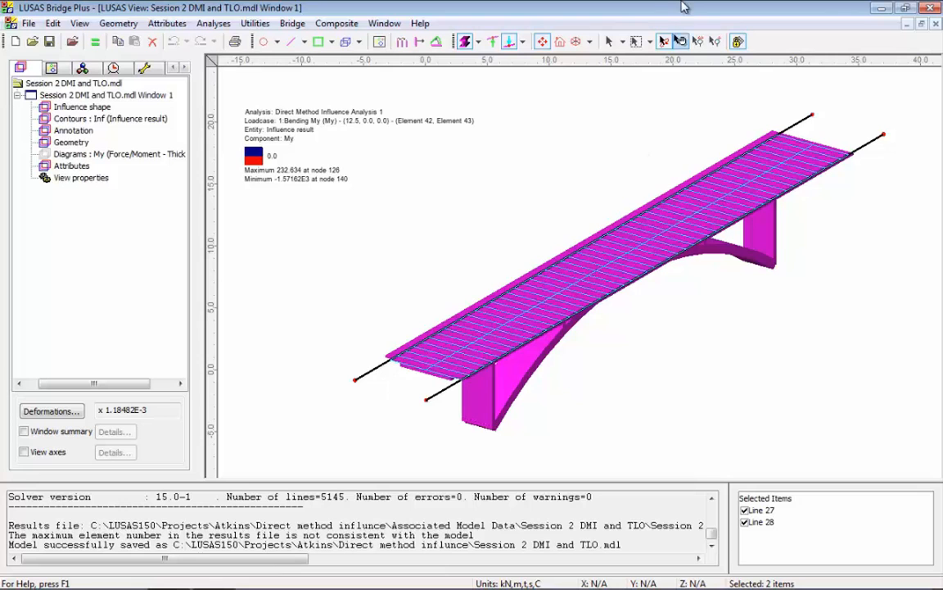
# Start a Vehicle Load Optimisation to EN1991-2 UK 2009, accepting characteristic values, load groups LM1, LM4 and LM3, and vehicle SV80.
pyautogui.click(292, 23)
pyautogui.click(373, 121)
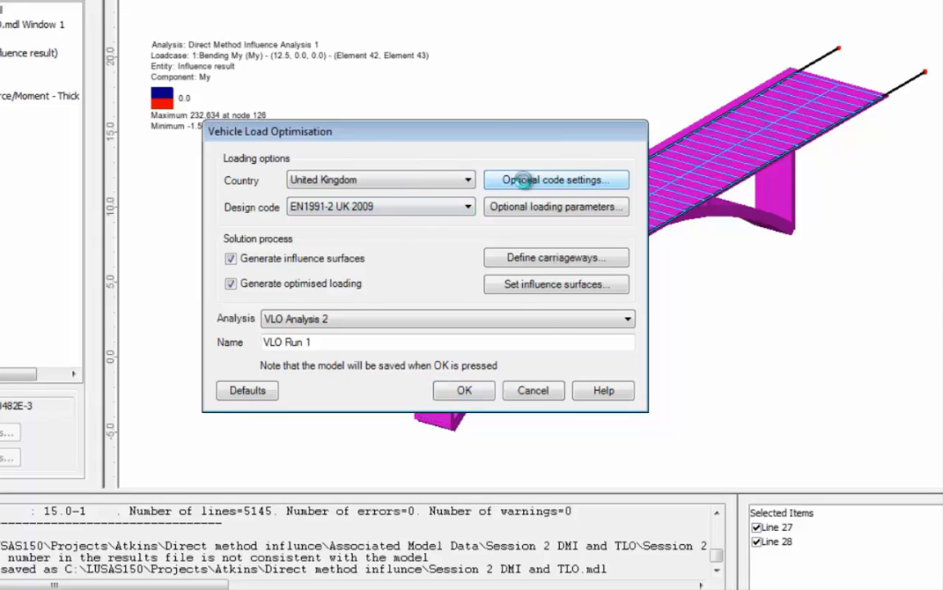
pyautogui.click(465, 179)
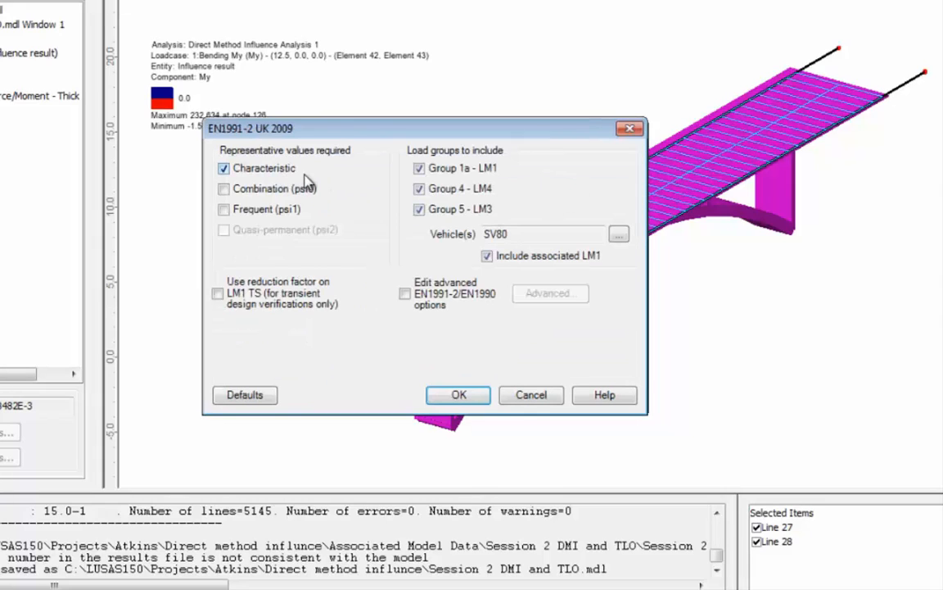
pyautogui.click(619, 236)
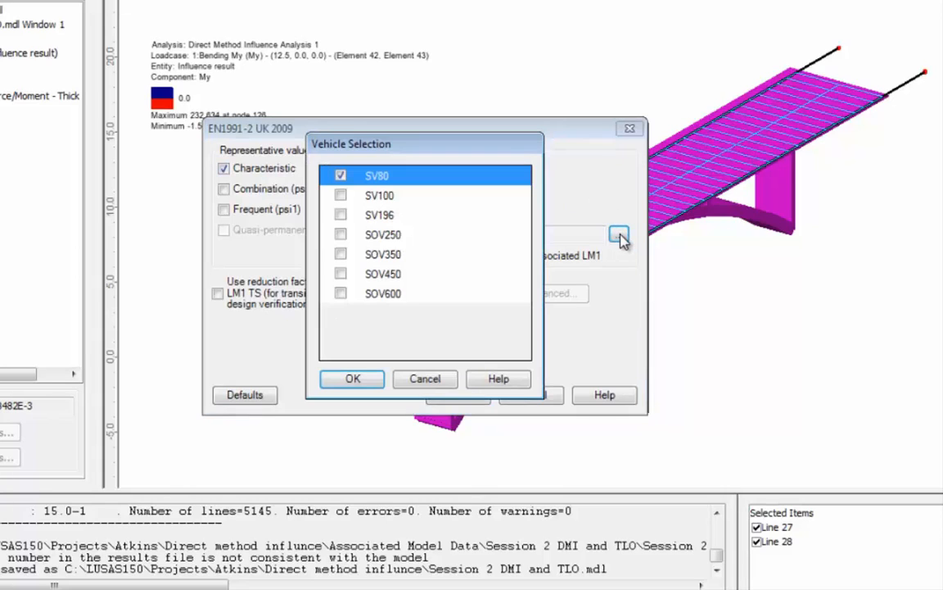
pyautogui.click(426, 381)
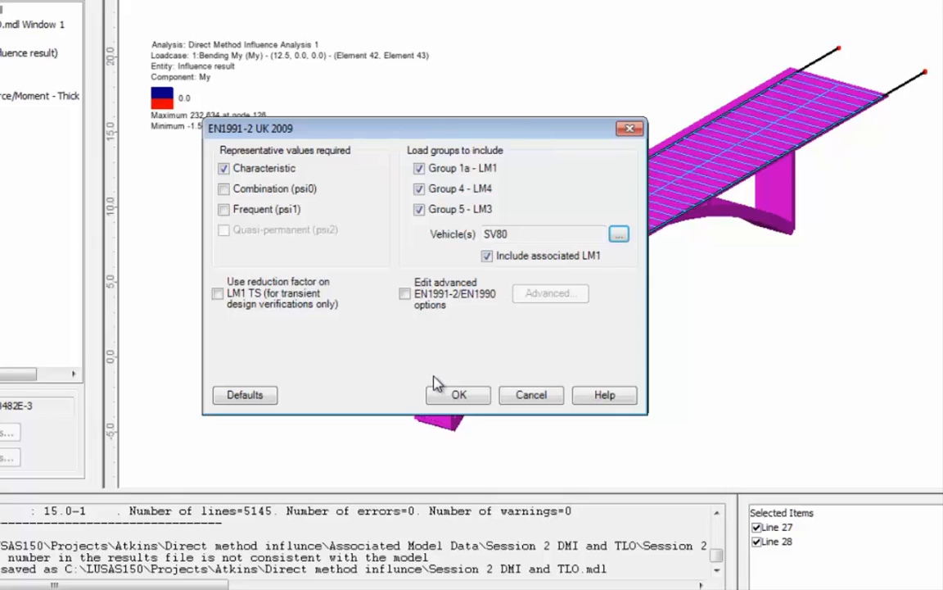
pyautogui.click(469, 394)
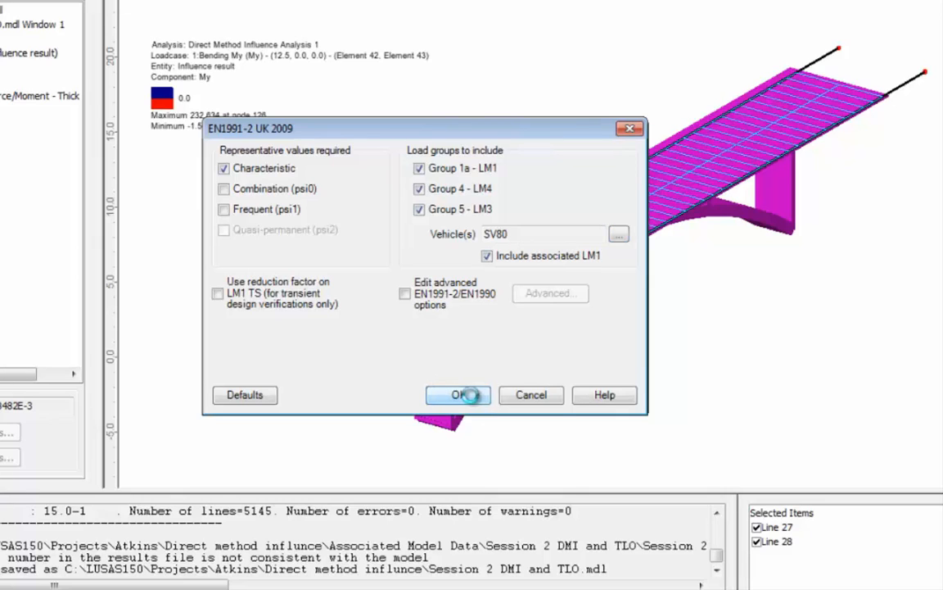
# Accept 0.25 m longitudinal and transverse vehicle increments in both directions, and define the carriageway with kerbs from the selected lines.
pyautogui.click(534, 209)
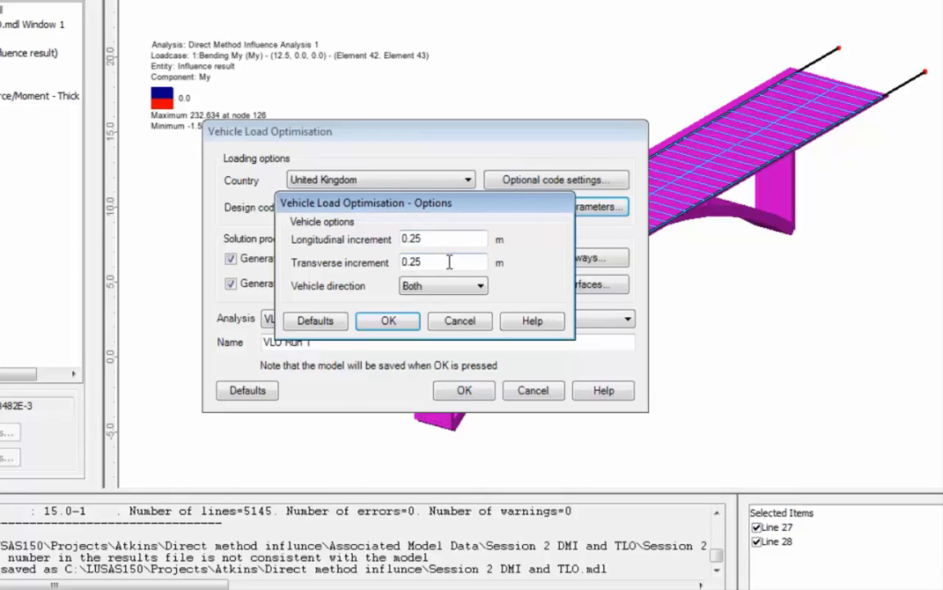
pyautogui.click(391, 323)
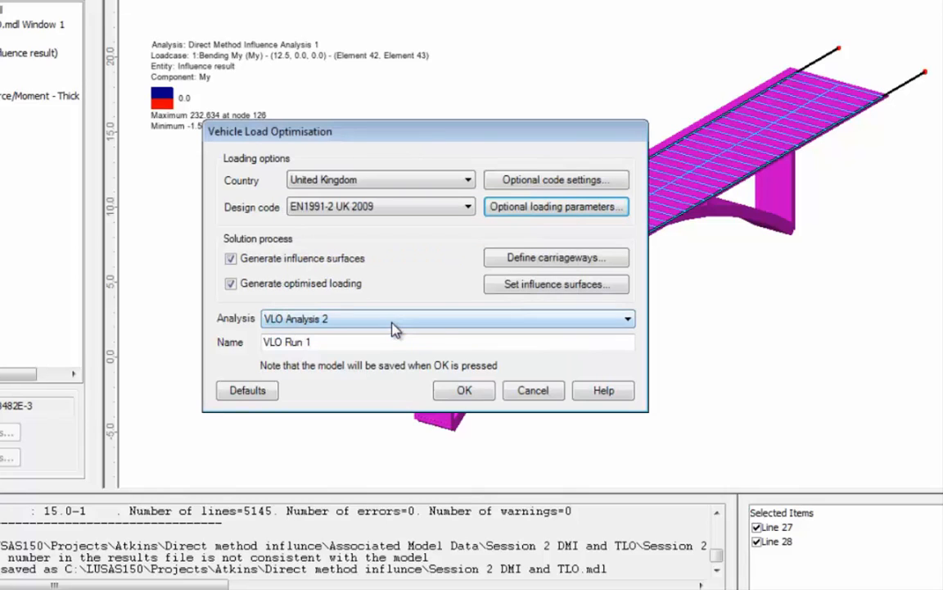
pyautogui.click(543, 261)
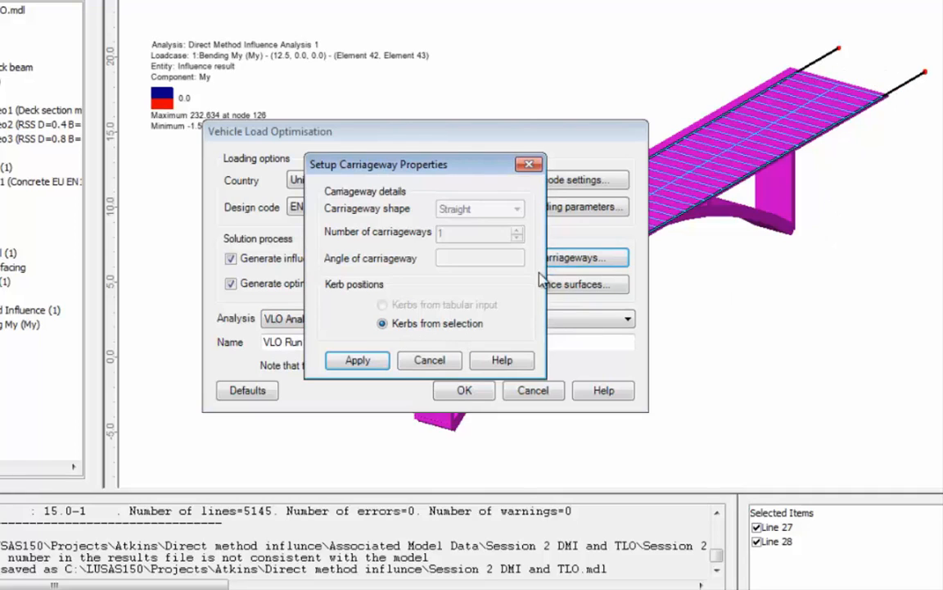
pyautogui.click(364, 364)
# Include both Bending My influences for negative effects only and generate the optimised loading as VLO Run 1.
pyautogui.click(556, 284)
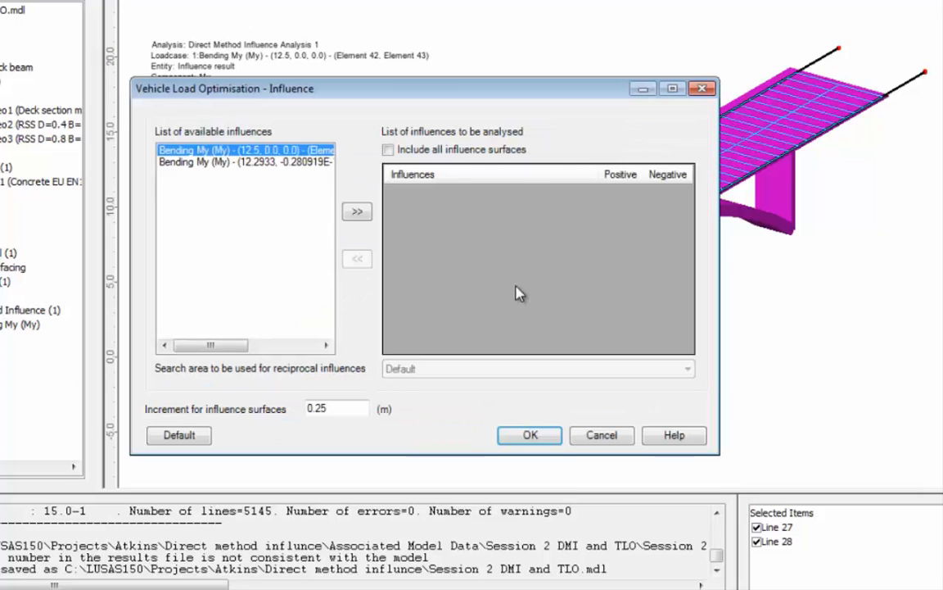
pyautogui.keyDown('shift'); pyautogui.click(285, 162); pyautogui.keyUp('shift')
pyautogui.click(357, 211)
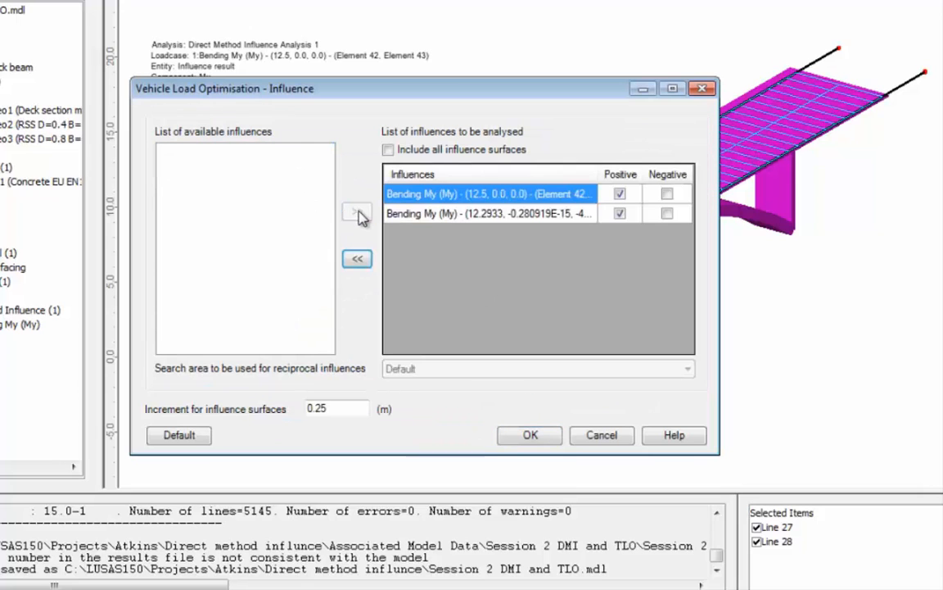
pyautogui.click(620, 212)
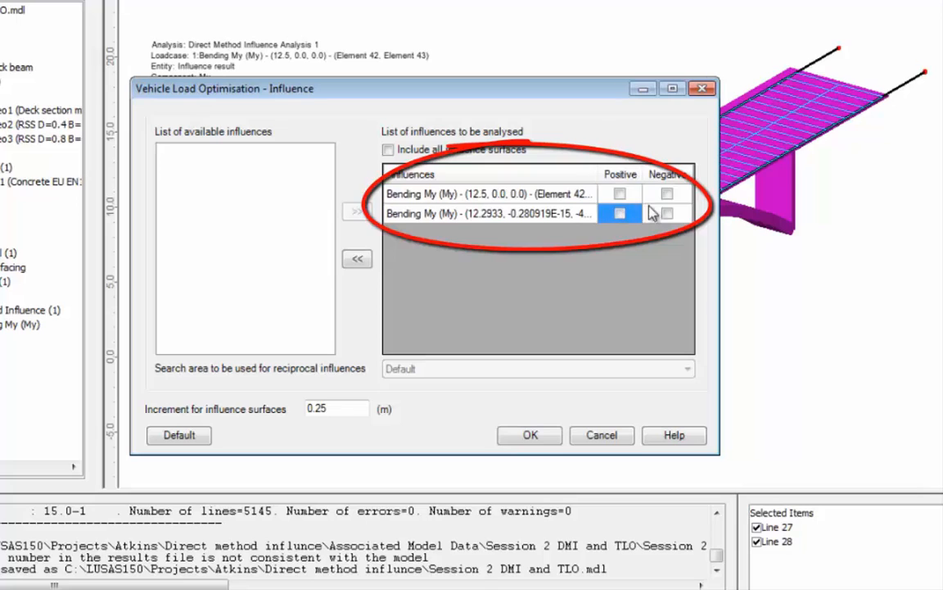
pyautogui.click(668, 194)
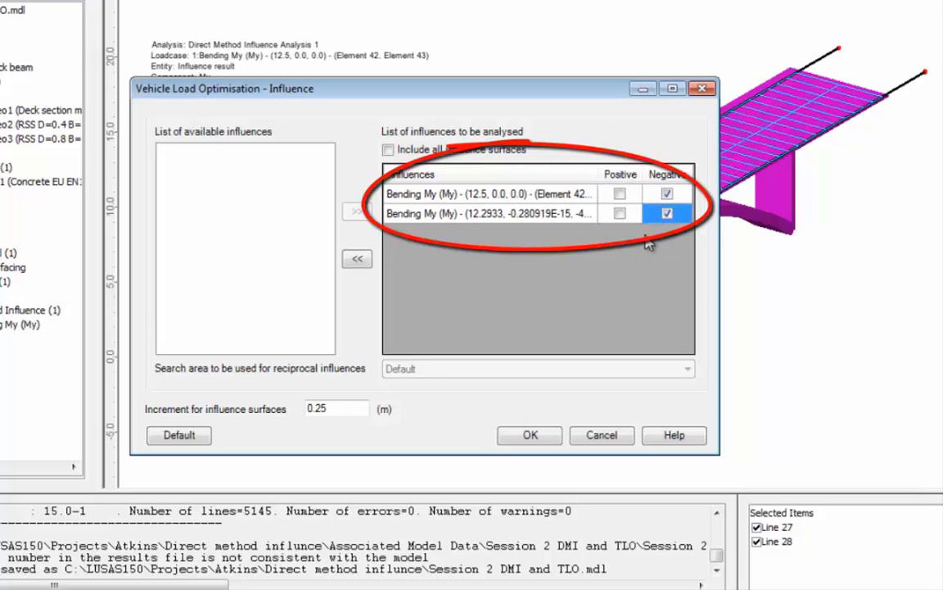
pyautogui.click(532, 435)
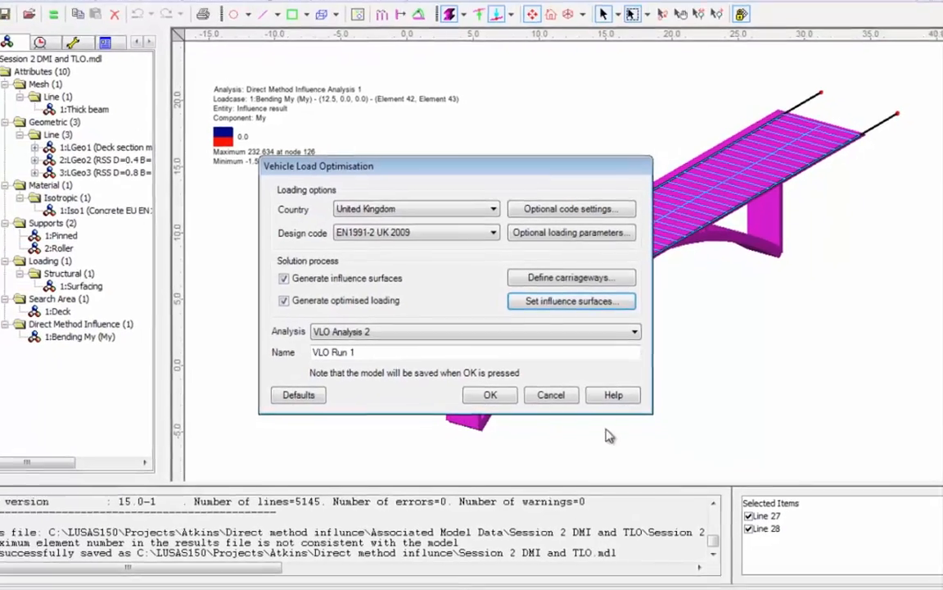
pyautogui.click(489, 395)
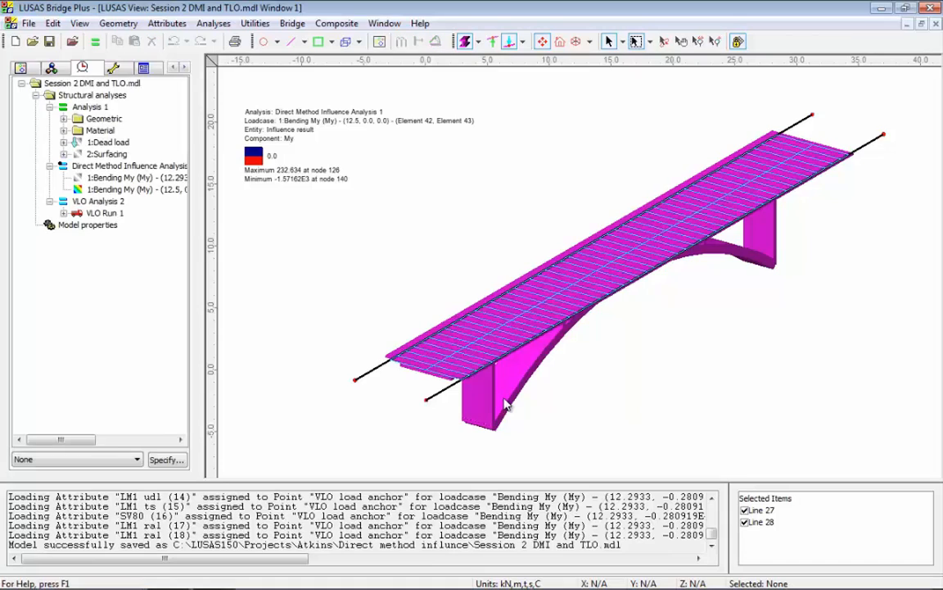
# Set the first VLO Run 1 loadcase, 158:Bending My, active and examine its loading pattern on the deck without fleshing.
pyautogui.click(64, 213)
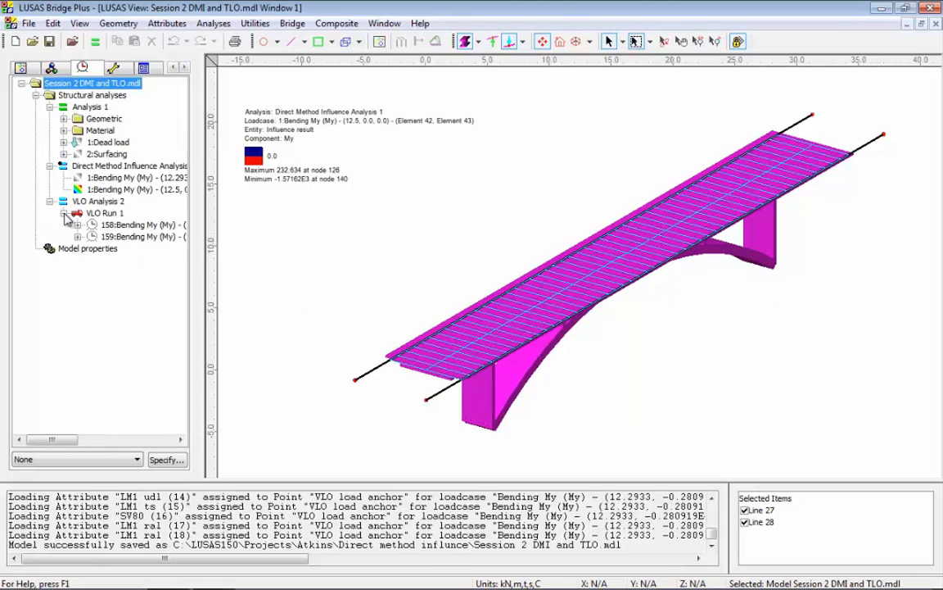
pyautogui.rightClick(115, 227)
pyautogui.click(168, 235)
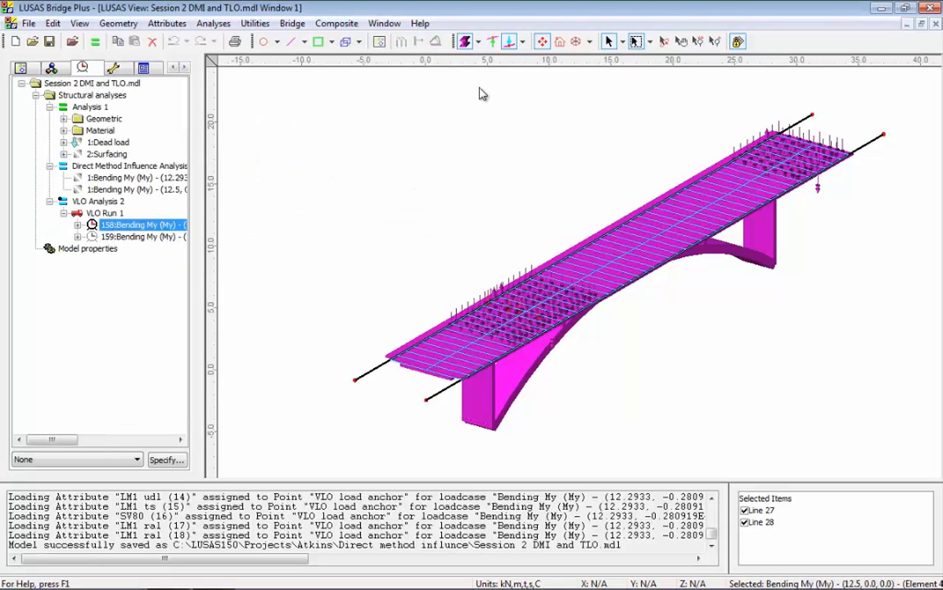
pyautogui.click(466, 41)
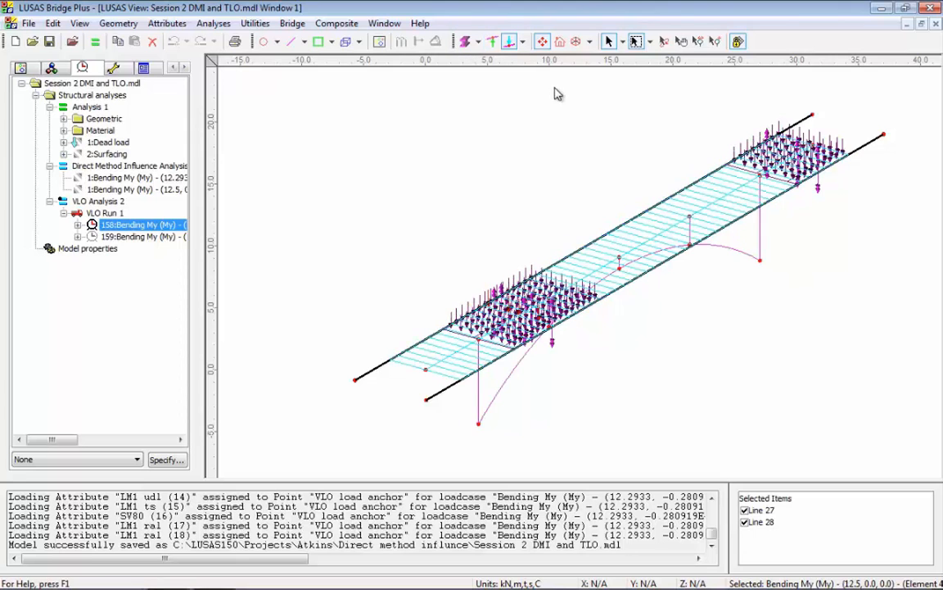
pyautogui.click(665, 41)
pyautogui.moveTo(509, 303); pyautogui.dragTo(501, 387)
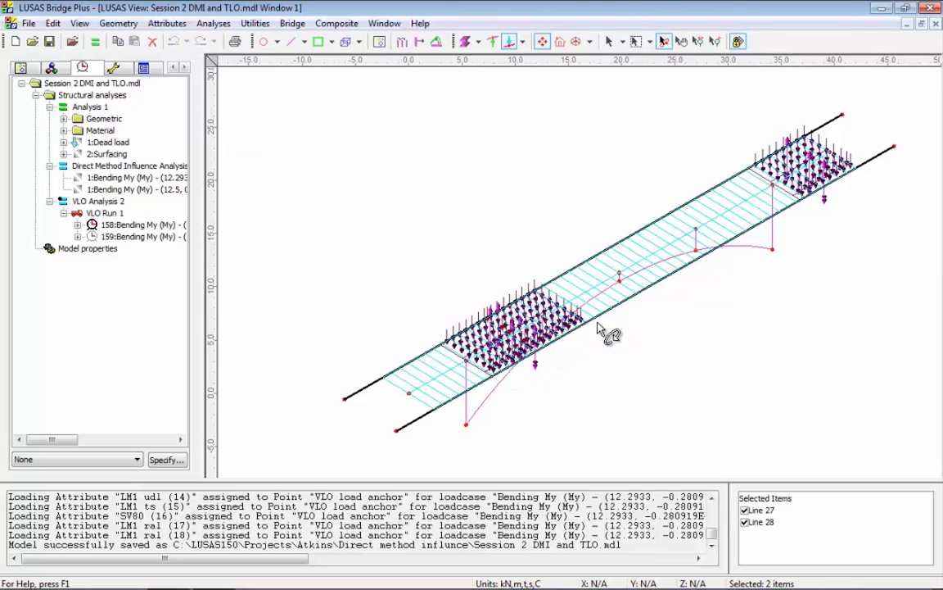
# Set the second VLO Run 1 loadcase, 159:Bending My, active to examine its loading pattern.
pyautogui.rightClick(149, 237)
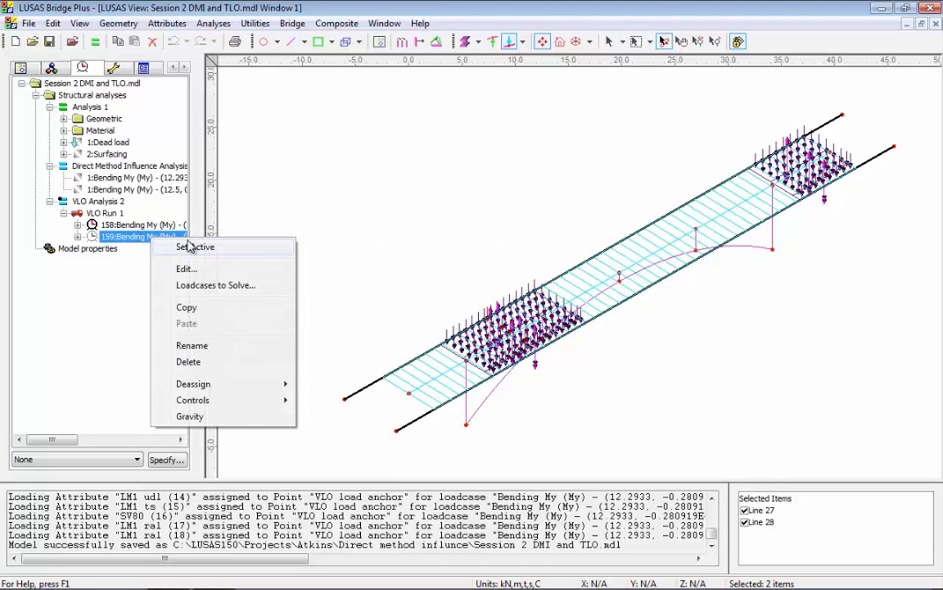
pyautogui.click(193, 248)
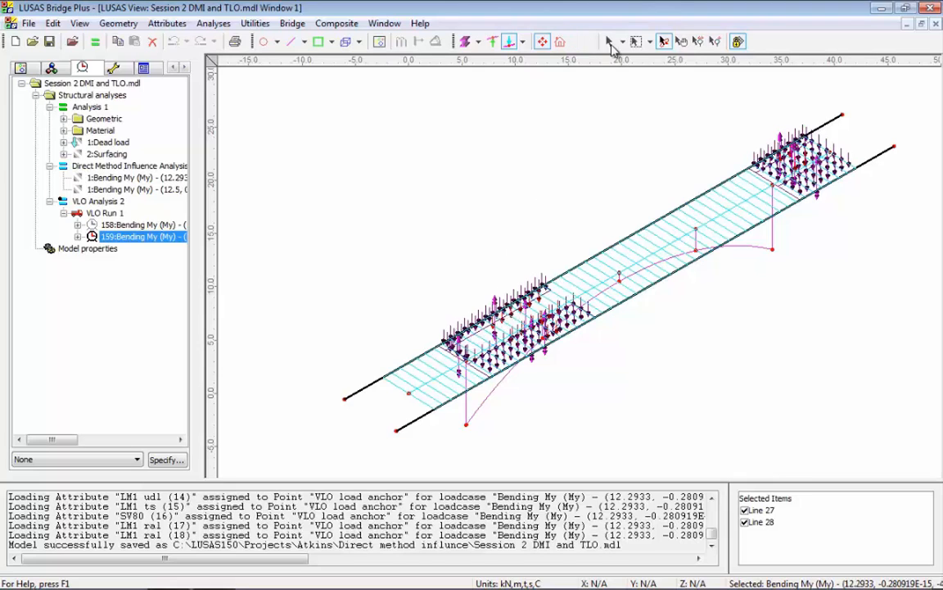
pyautogui.click(609, 41)
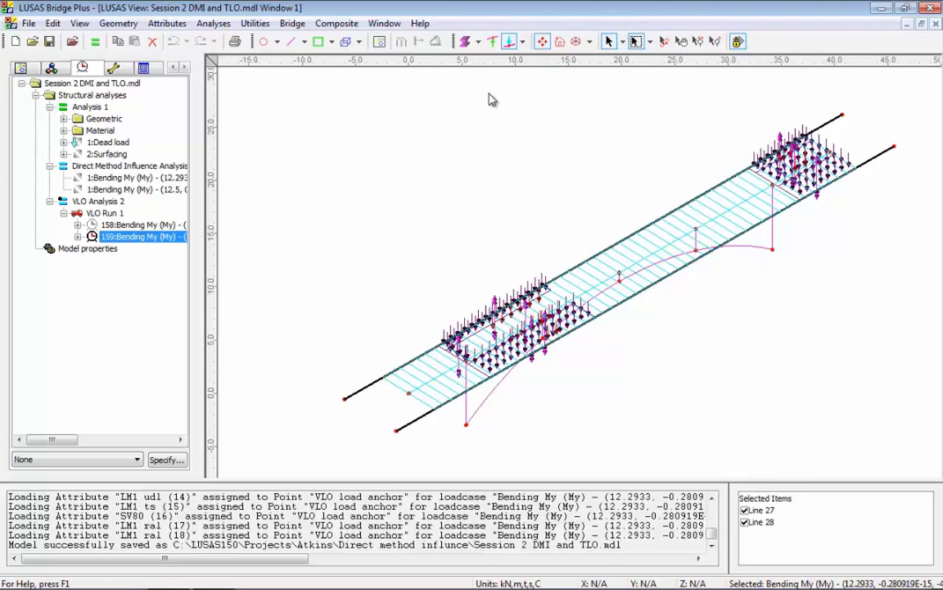
# Define a direct method influence named Axial Fx for Force/Moment - Thick 3D Beam, component Fx, with elements automatically chosen for averaging.
pyautogui.click(168, 24)
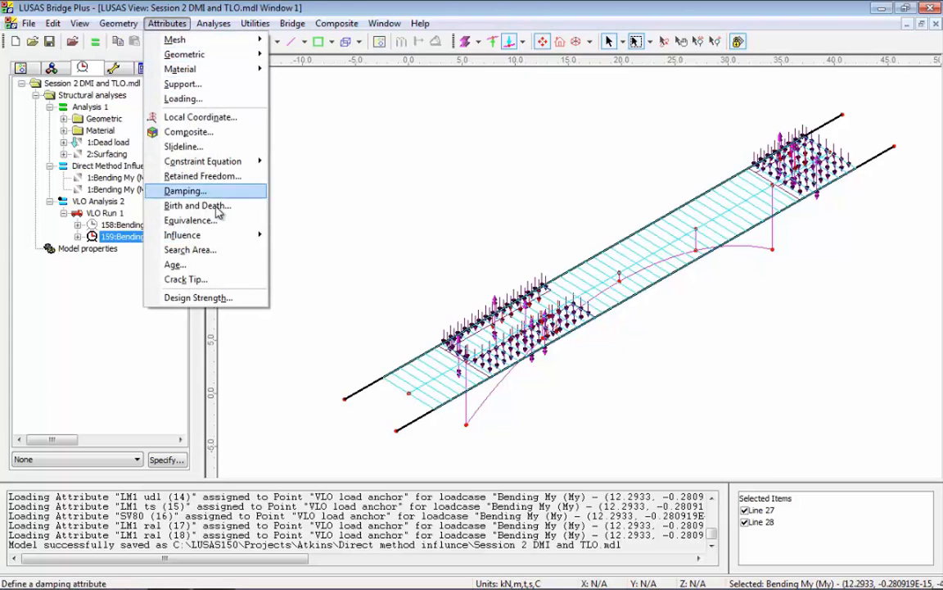
pyautogui.moveTo(232, 242)
pyautogui.click(317, 235)
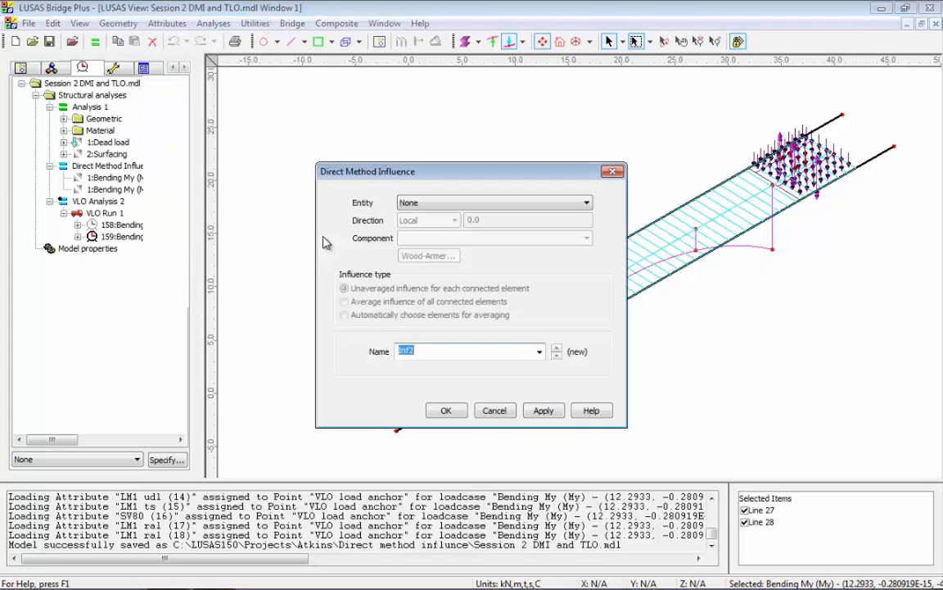
pyautogui.click(491, 203)
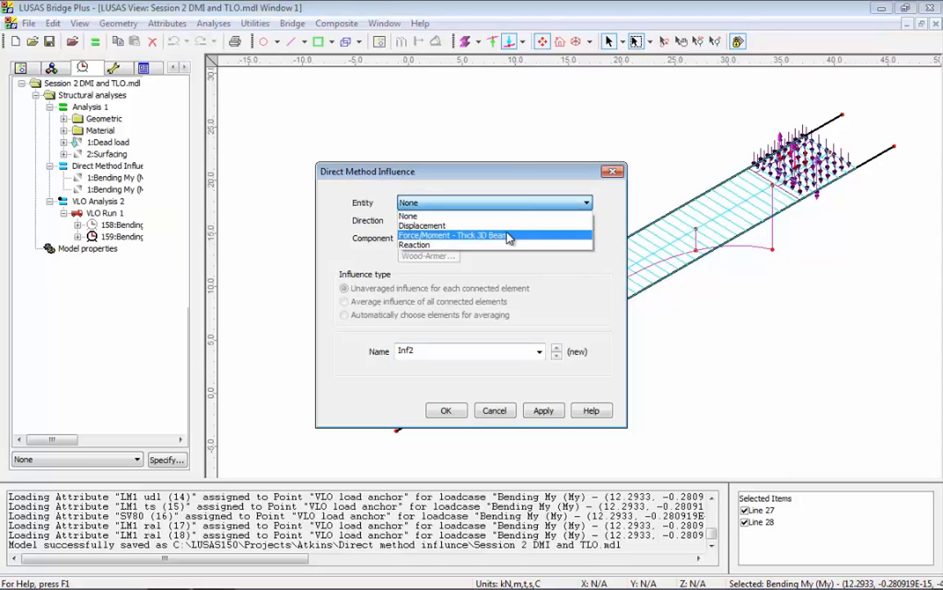
pyautogui.click(508, 237)
pyautogui.click(344, 314)
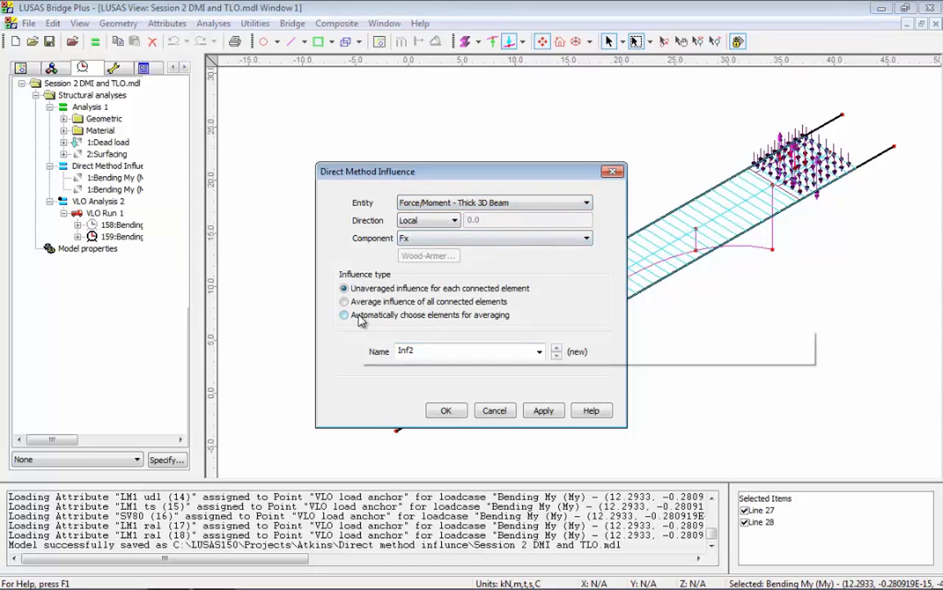
pyautogui.doubleClick(438, 350)
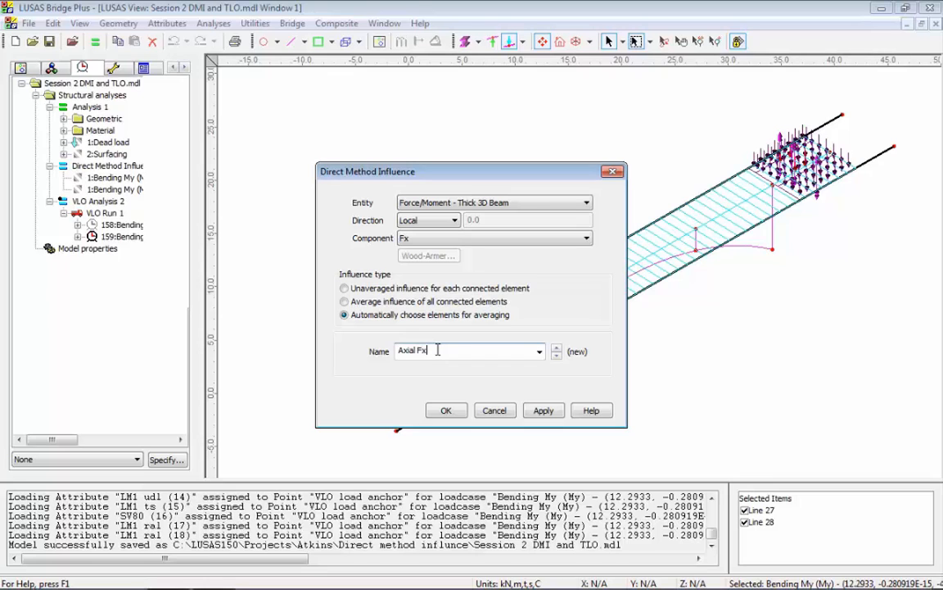
pyautogui.press('Return')
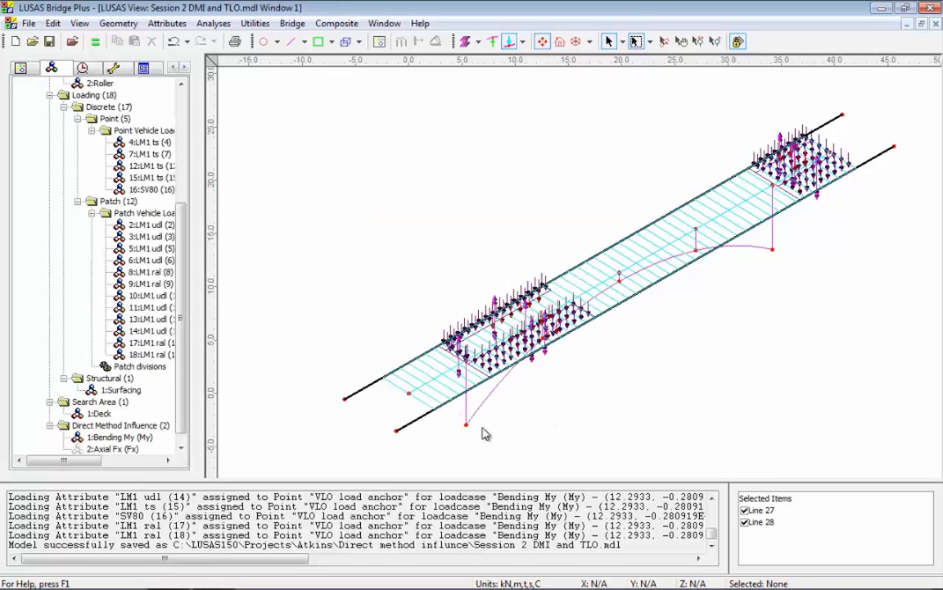
# Assign the Axial Fx influence to Point 20 at the arch foot and set its Line 20 influence active, examining the shape from a lower angle.
pyautogui.moveTo(460, 422); pyautogui.dragTo(482, 443)
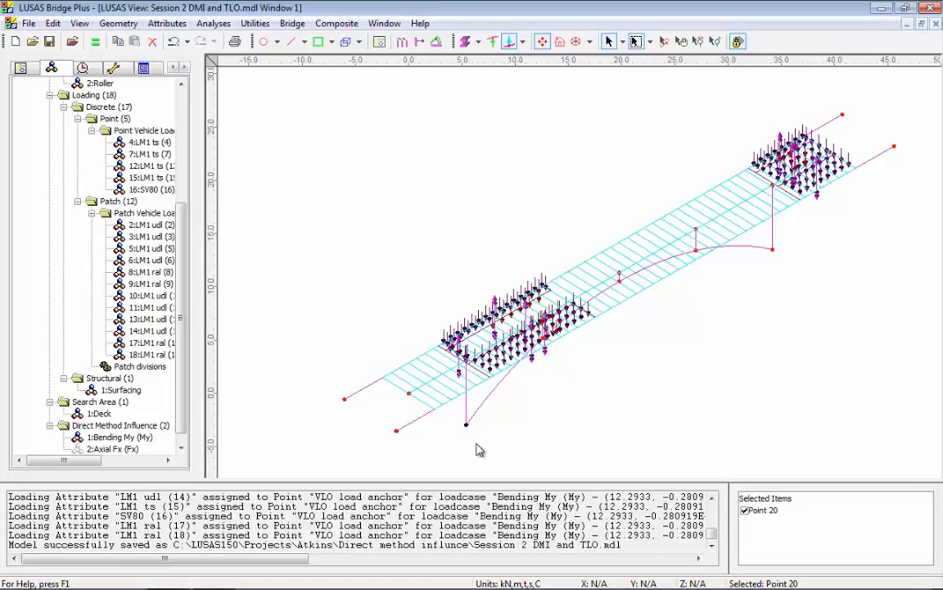
pyautogui.moveTo(120, 448); pyautogui.dragTo(330, 319)
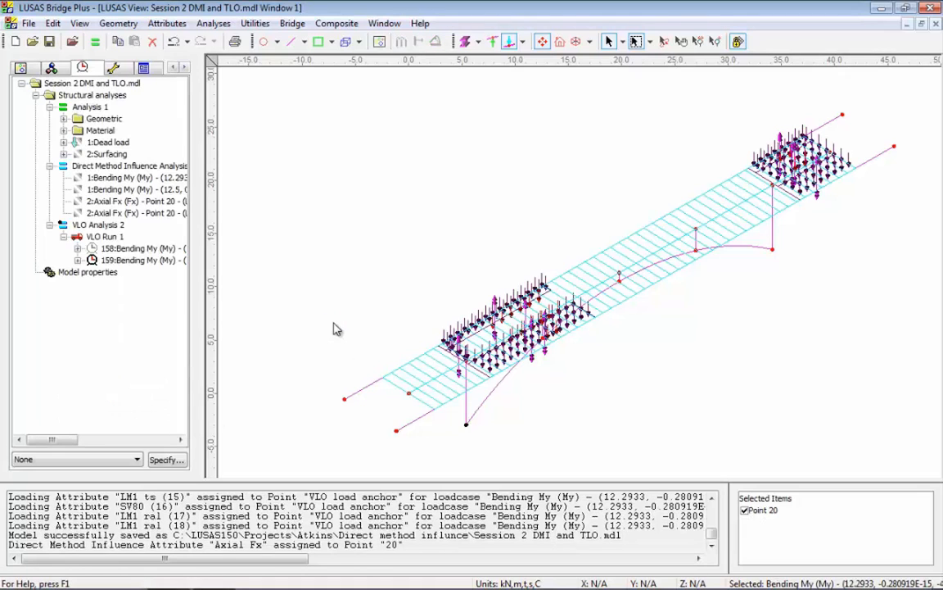
pyautogui.rightClick(168, 203)
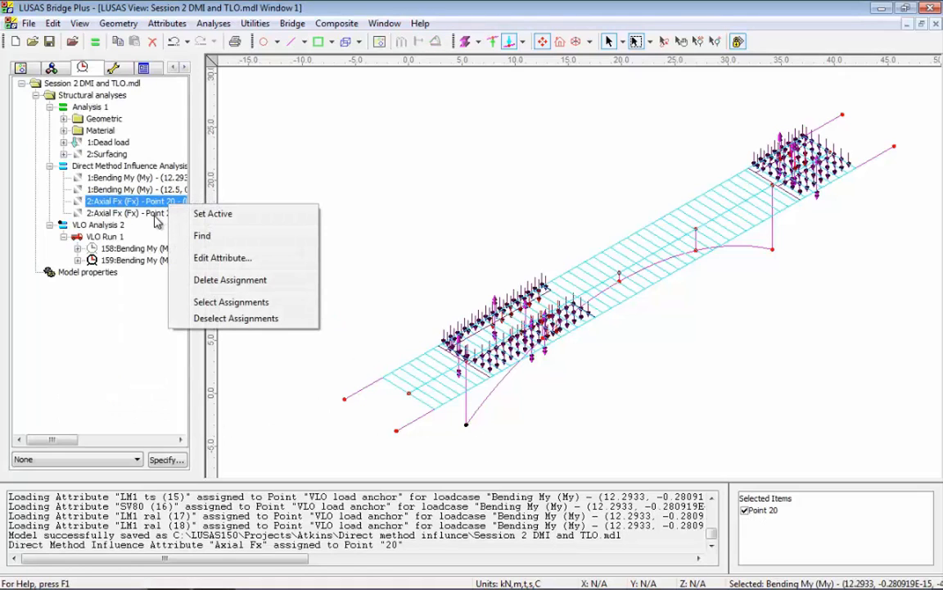
pyautogui.click(202, 214)
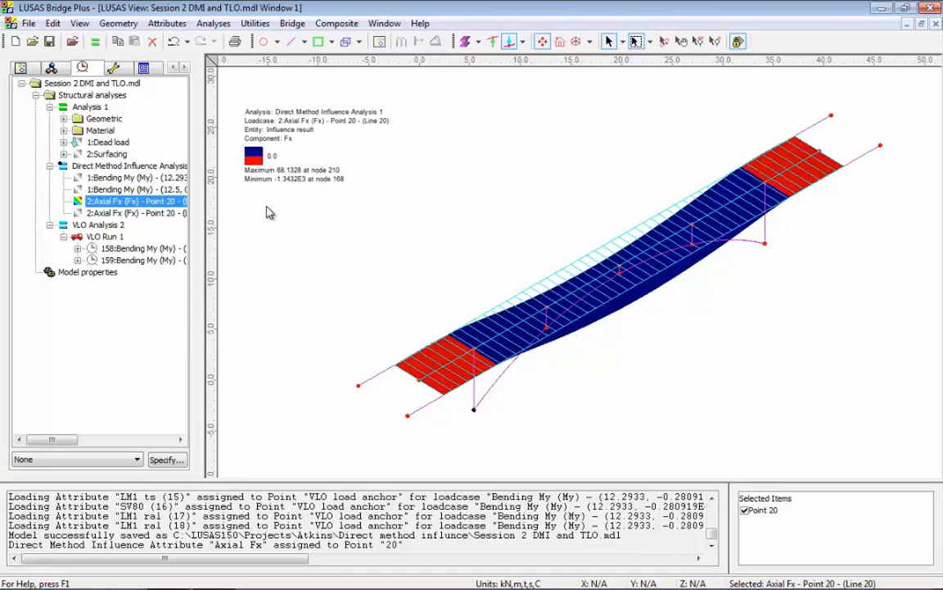
pyautogui.click(664, 41)
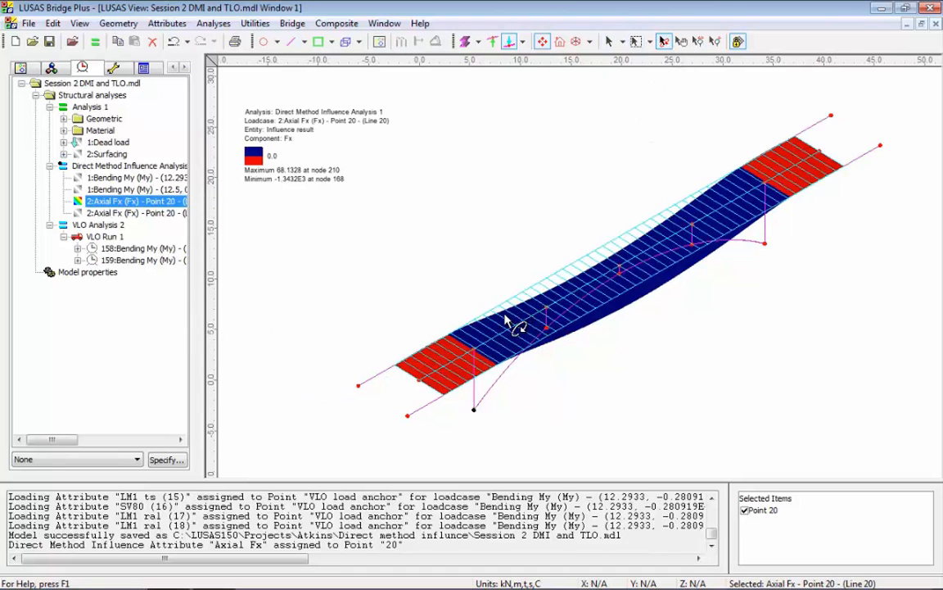
pyautogui.moveTo(468, 291); pyautogui.dragTo(505, 277)
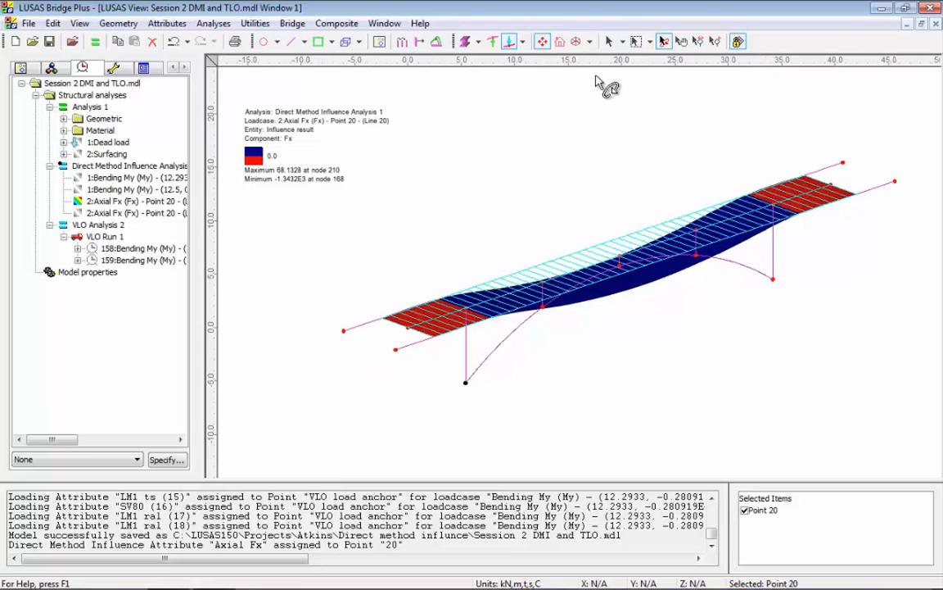
pyautogui.click(608, 41)
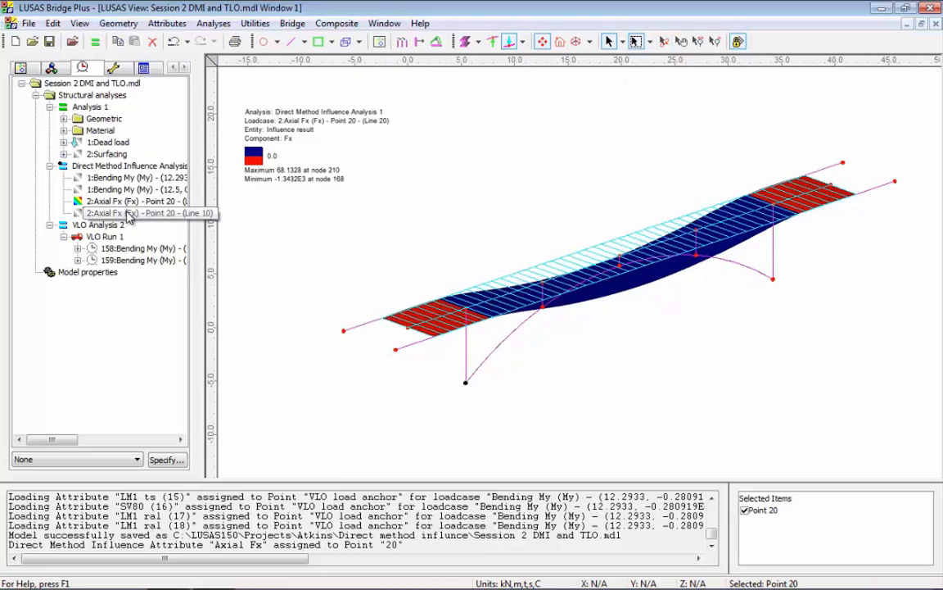
# Identify the arch and column lines meeting at Point 20 and set the Line 10 Axial Fx influence active to examine its shape.
pyautogui.click(481, 377)
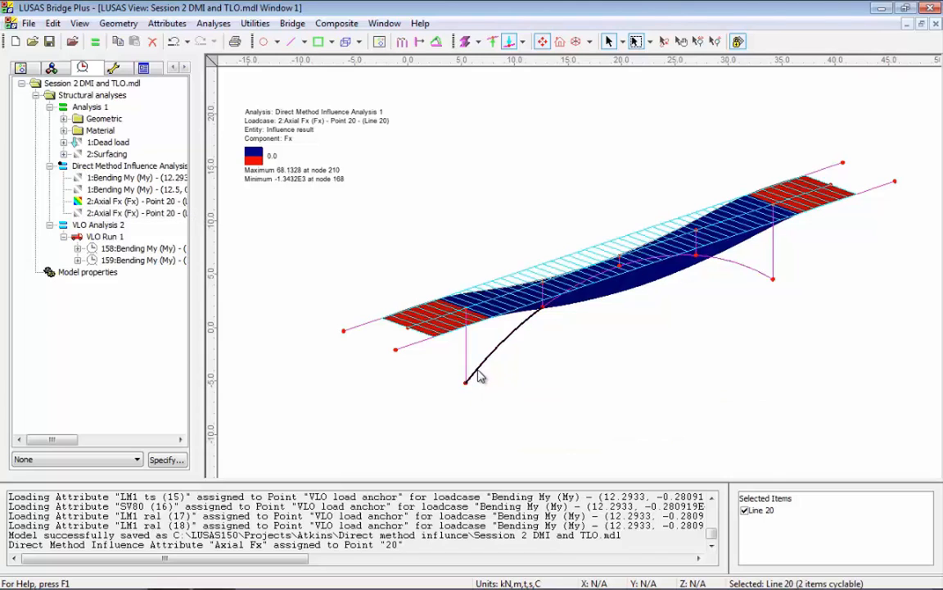
pyautogui.click(466, 363)
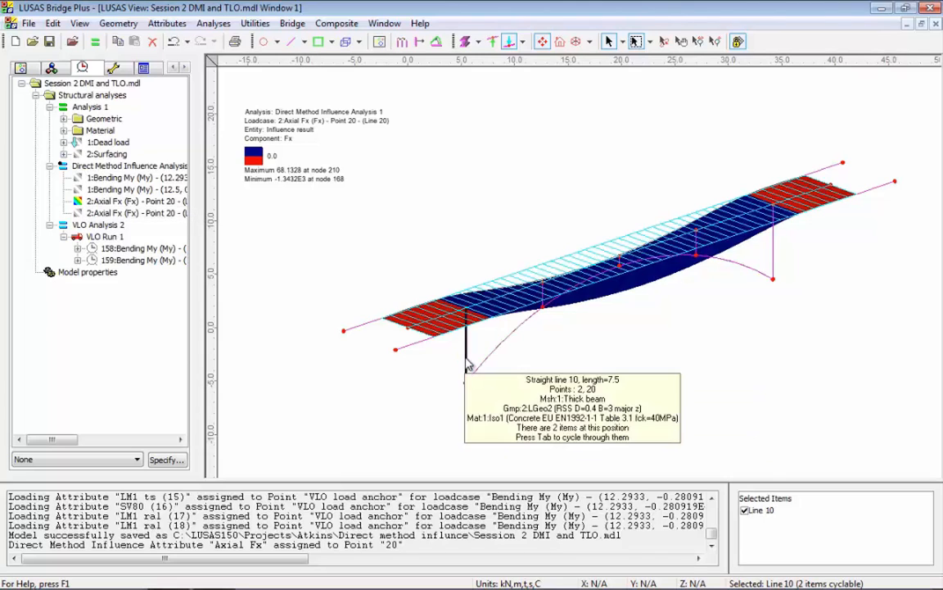
pyautogui.rightClick(166, 216)
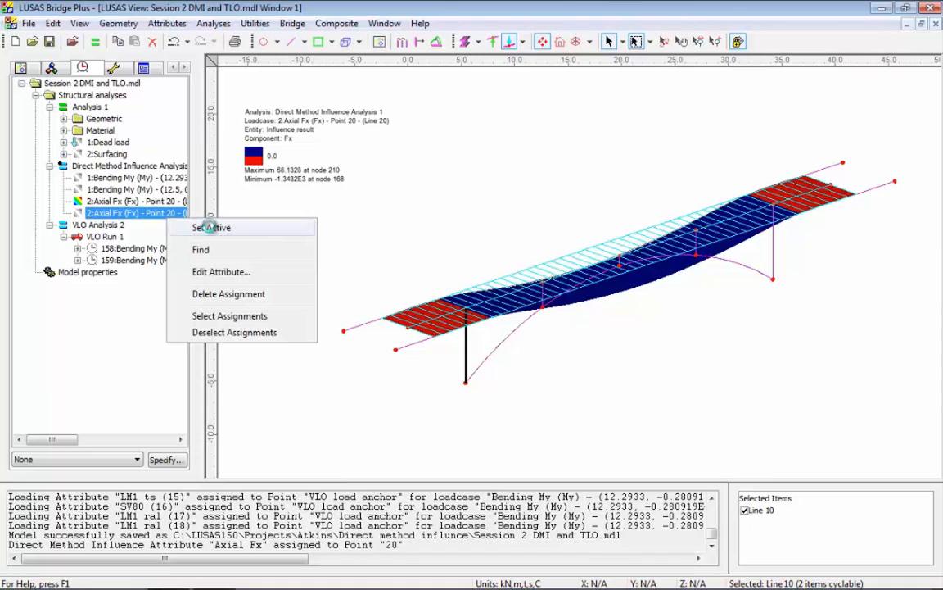
pyautogui.click(210, 228)
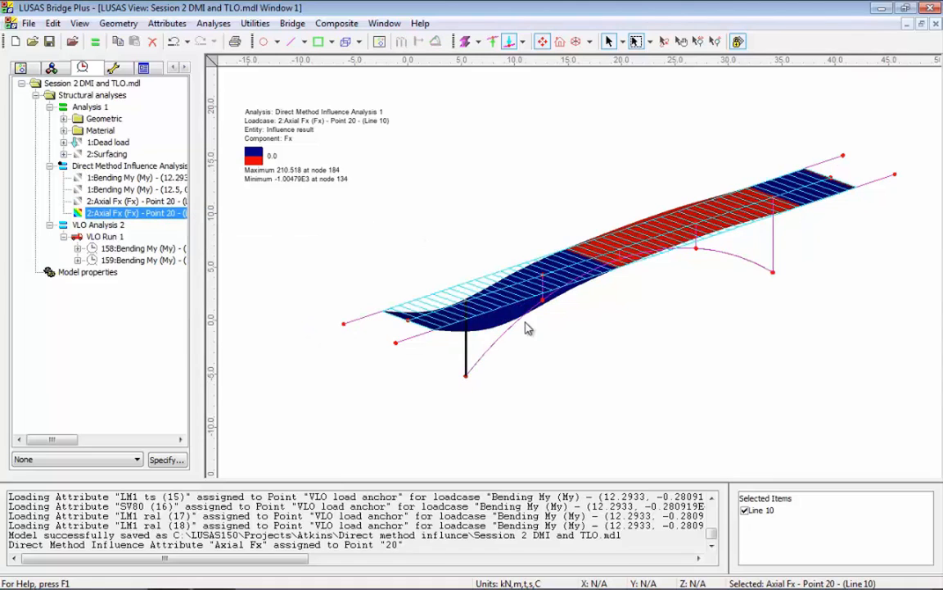
pyautogui.click(511, 375)
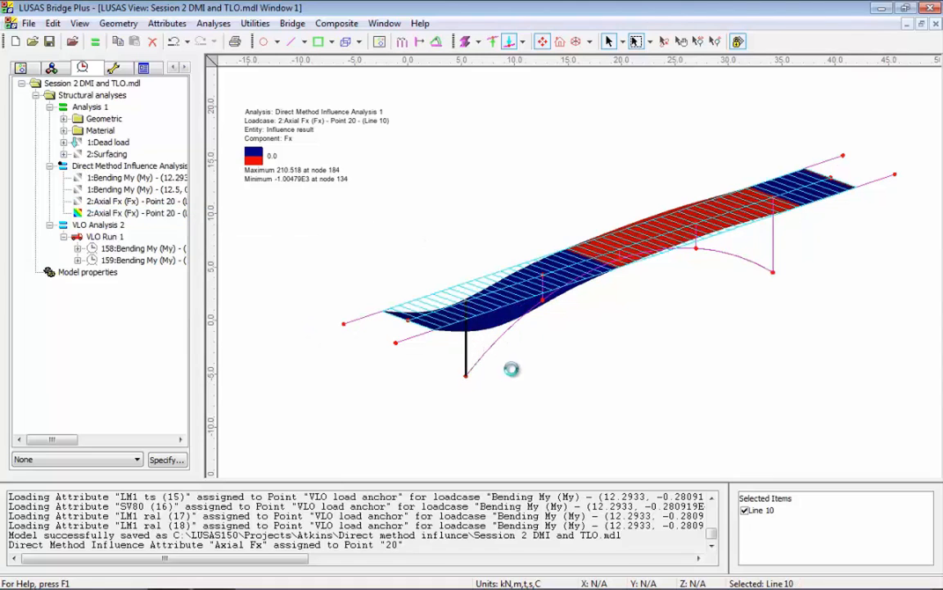
# Start a user defined result for Force/Moment - Thick 3D Beam with the expression My/100.
pyautogui.click(255, 23)
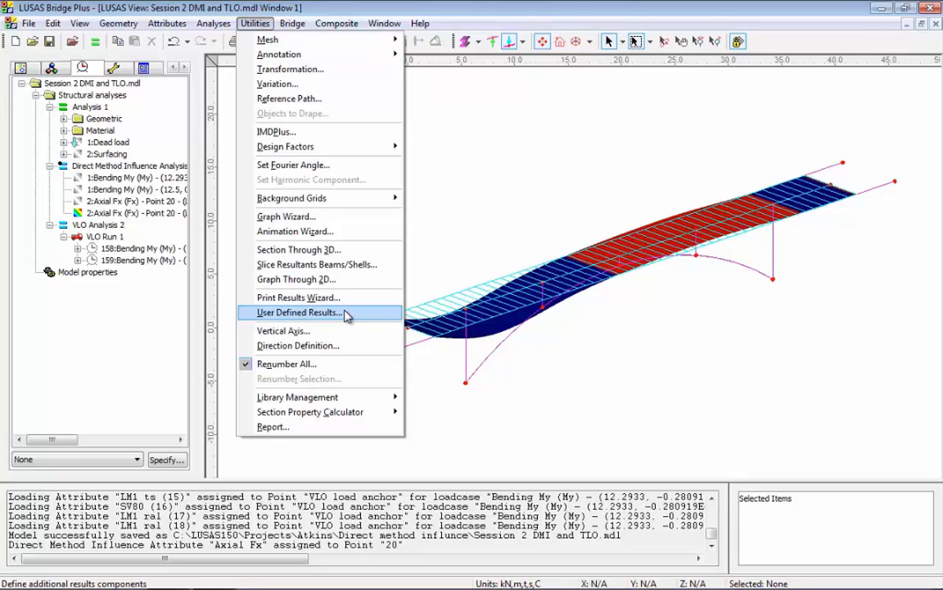
pyautogui.click(345, 315)
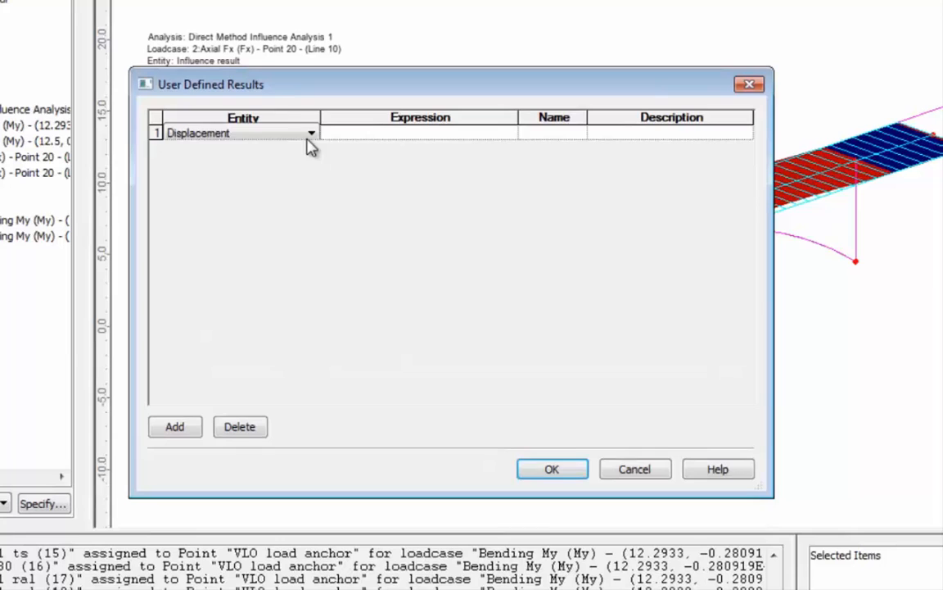
pyautogui.click(367, 184)
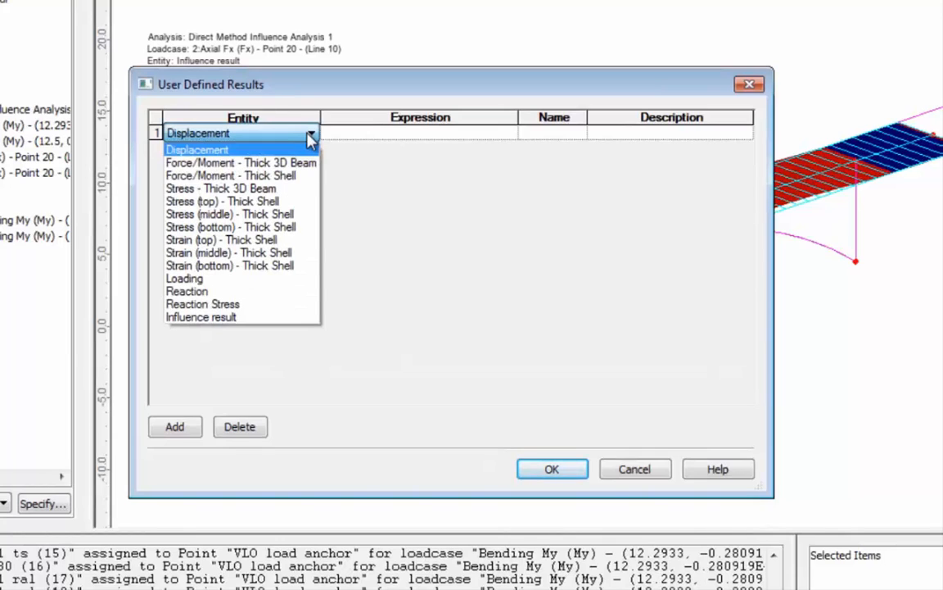
pyautogui.click(310, 163)
pyautogui.click(459, 132)
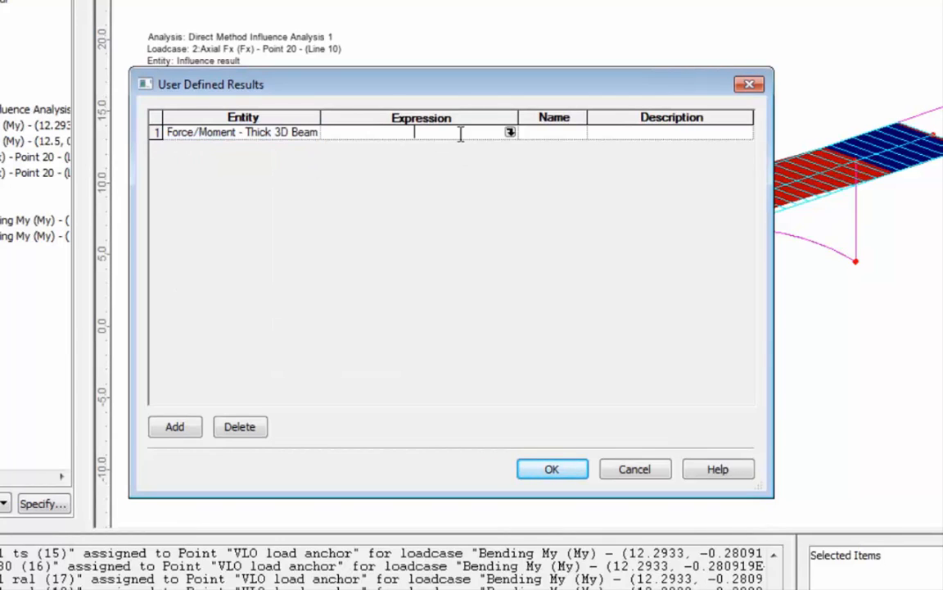
pyautogui.click(509, 134)
pyautogui.click(312, 139)
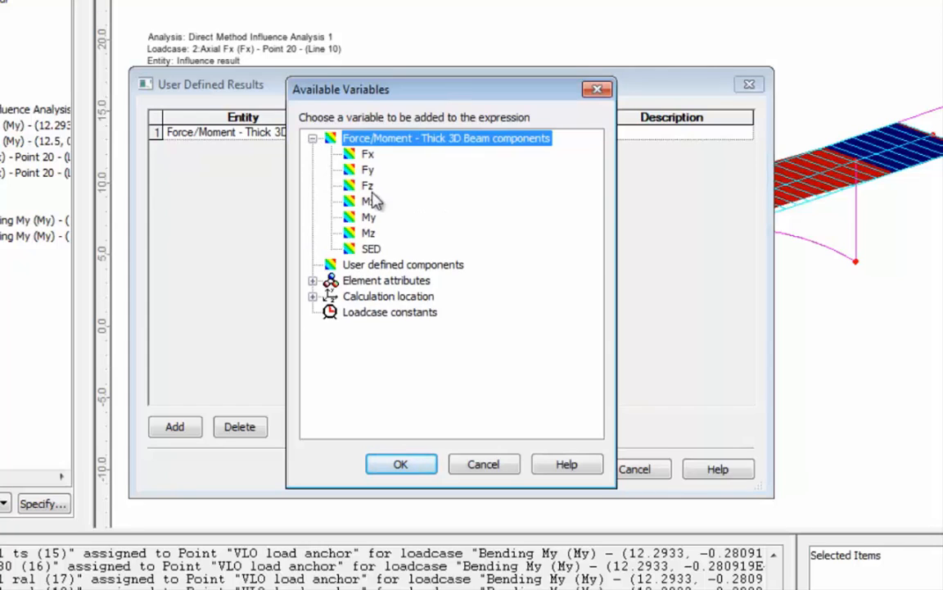
pyautogui.click(368, 217)
pyautogui.click(400, 465)
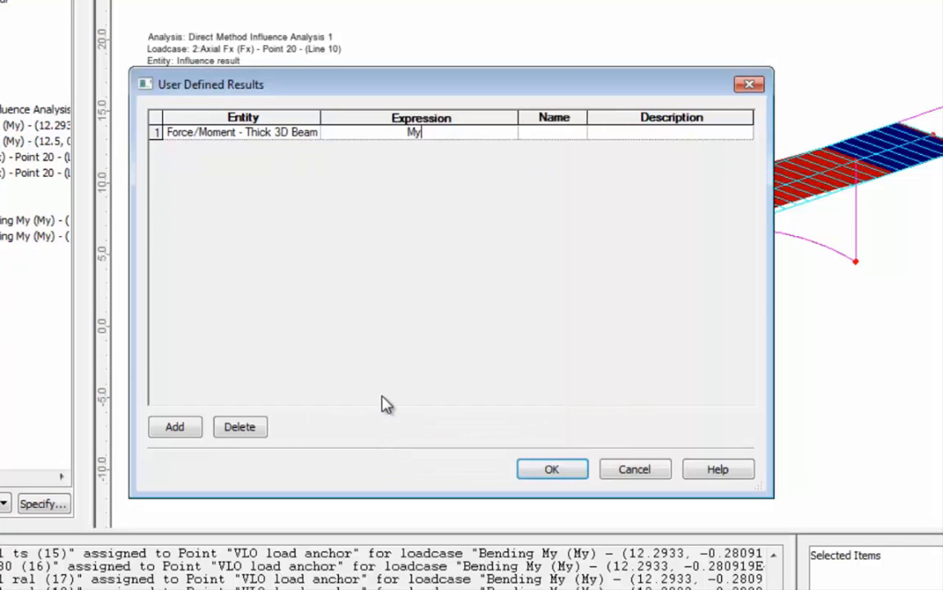
pyautogui.write('/100')
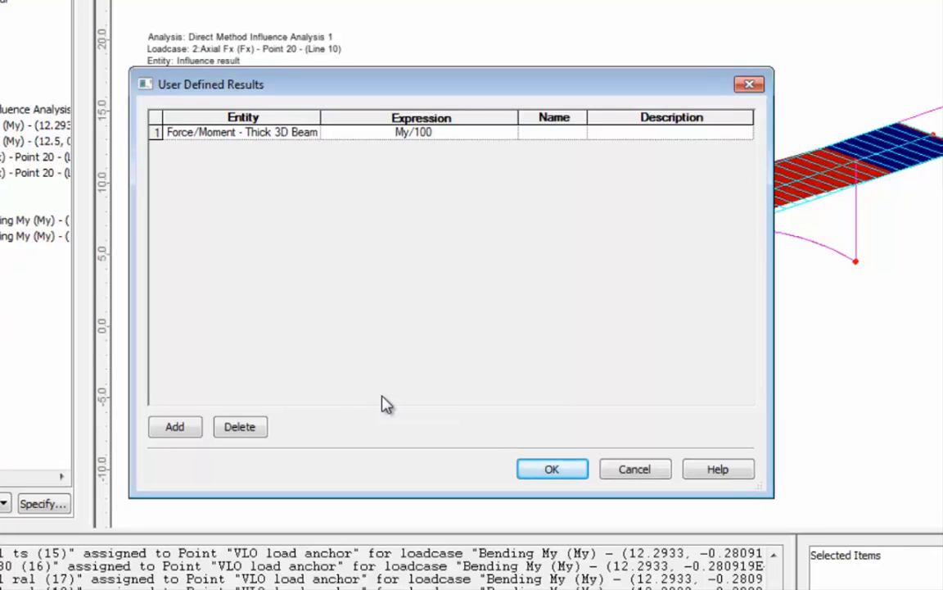
# Complete the user defined result's expression as My/100+Fx/500 and name it UDR.
pyautogui.write('+')
pyautogui.click(457, 130)
pyautogui.click(312, 139)
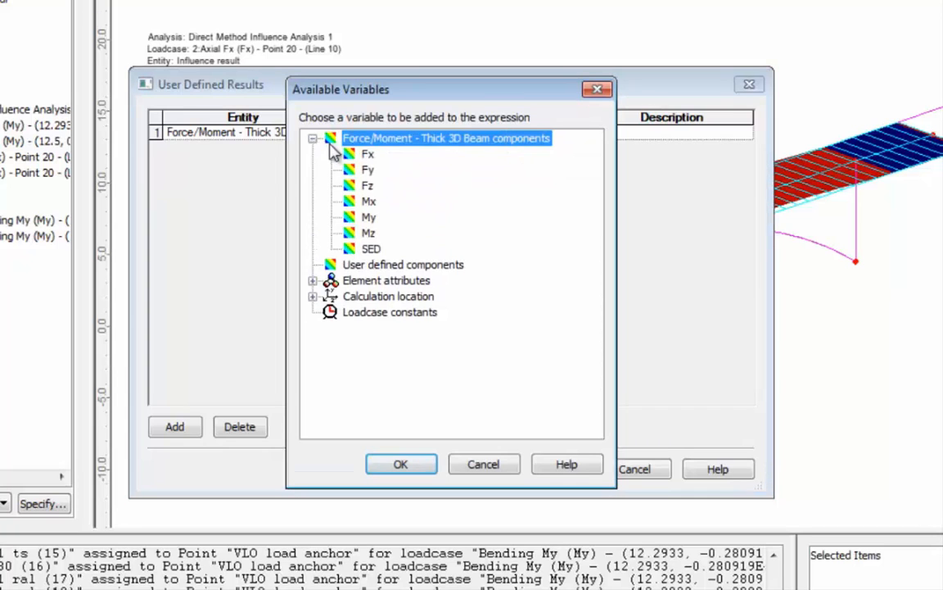
pyautogui.click(367, 154)
pyautogui.click(400, 463)
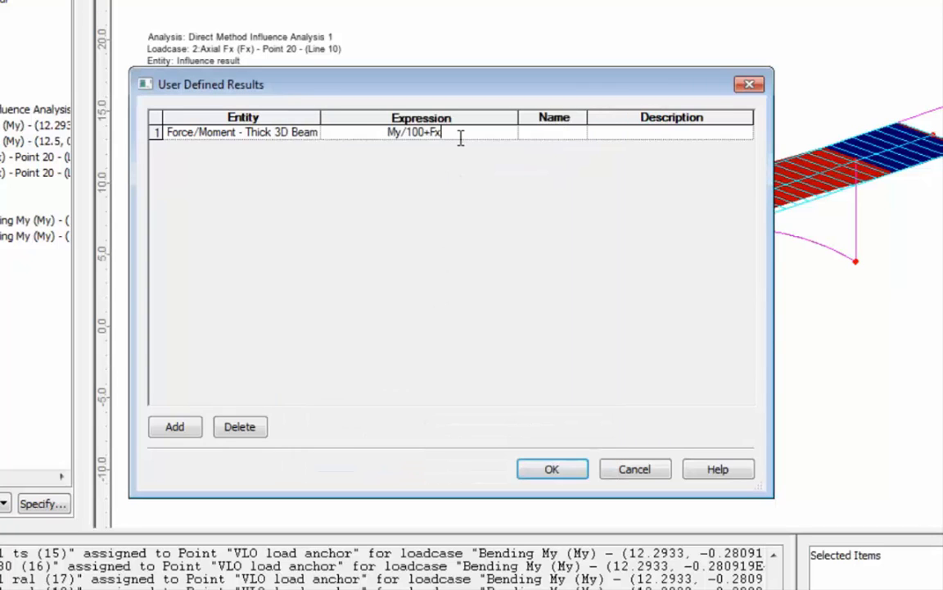
pyautogui.write('/500')
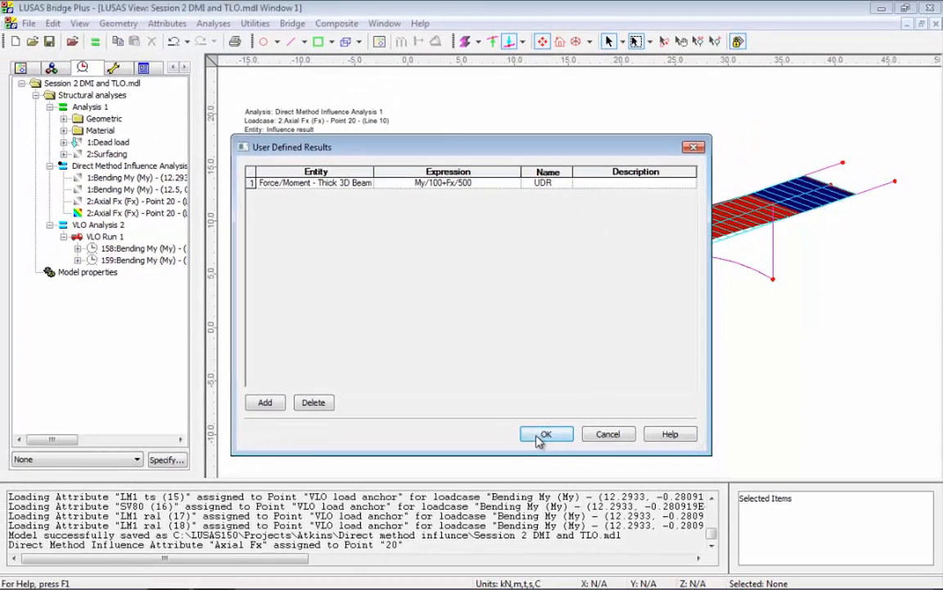
pyautogui.click(552, 469)
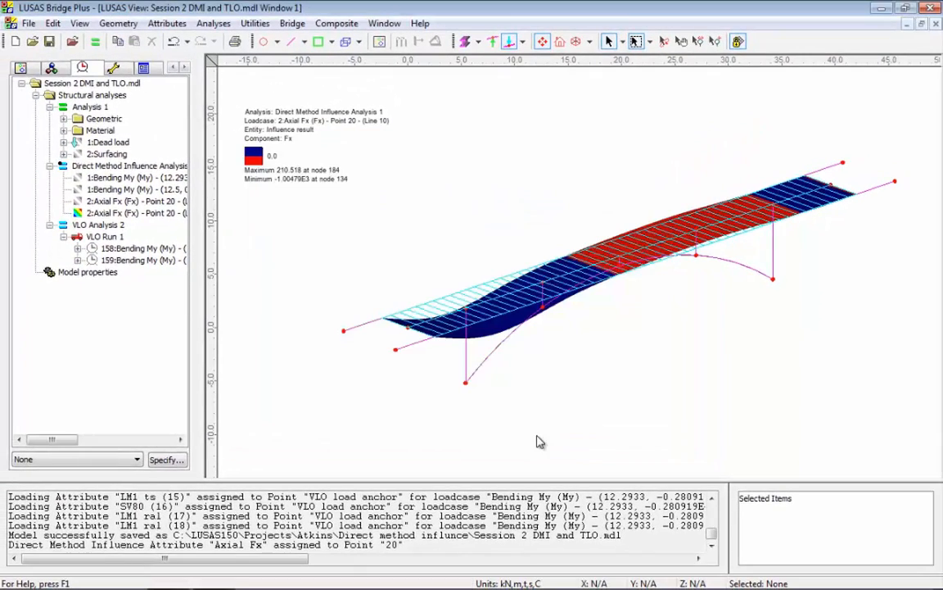
# Define a direct method influence named UDR for Force/Moment - Thick 3D Beam, using the UDR component unaveraged for each connected element.
pyautogui.click(168, 23)
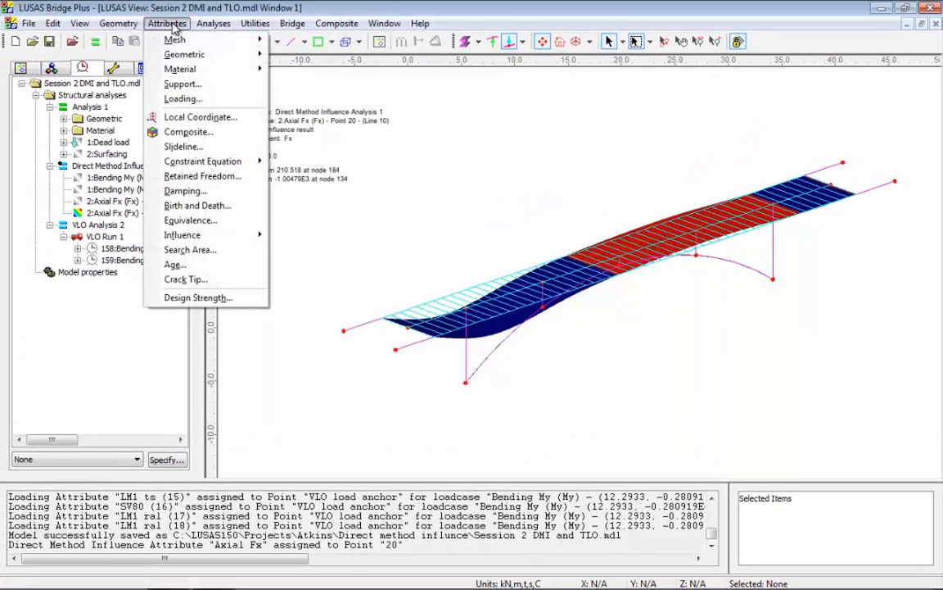
pyautogui.moveTo(234, 243)
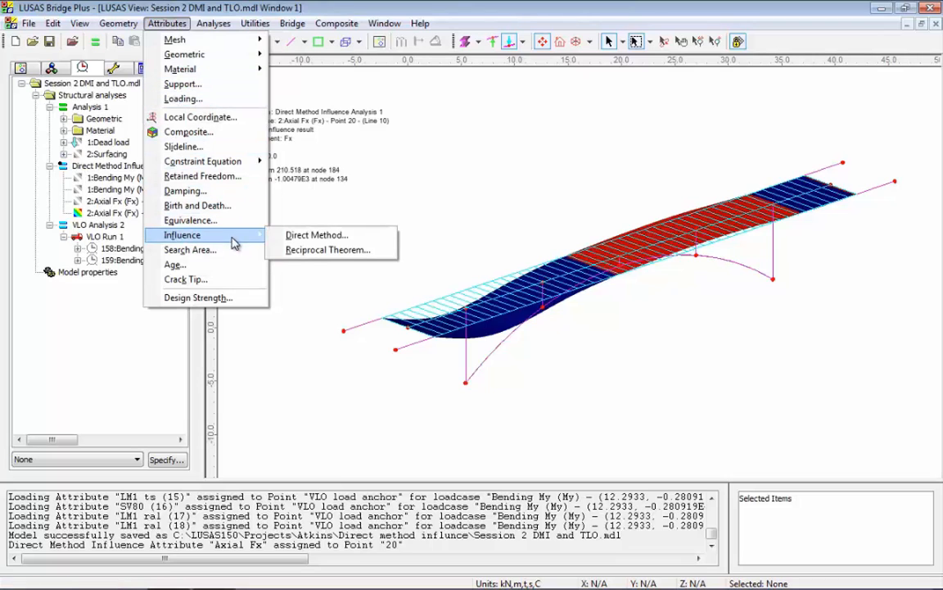
pyautogui.click(308, 236)
pyautogui.click(557, 203)
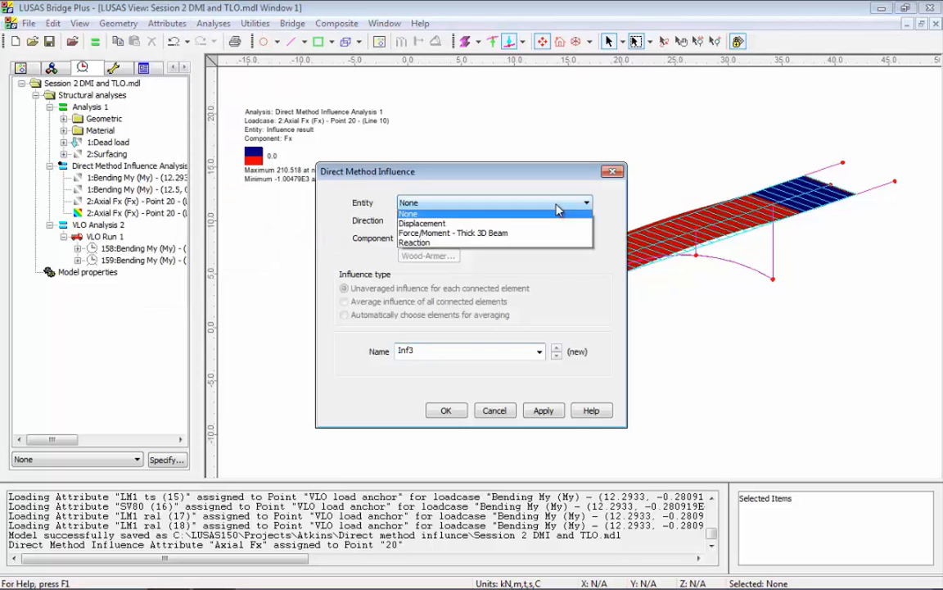
pyautogui.click(549, 233)
pyautogui.click(585, 238)
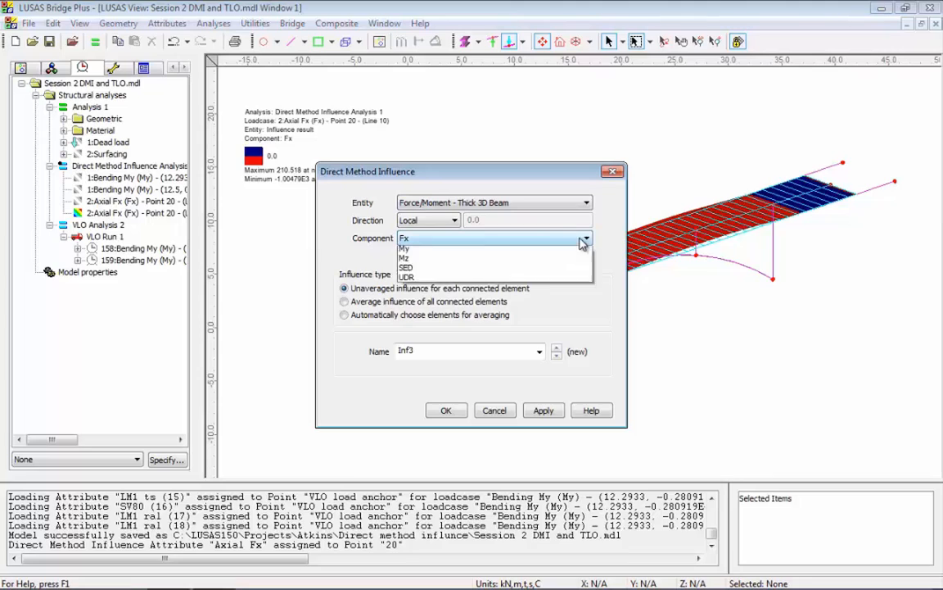
pyautogui.click(473, 318)
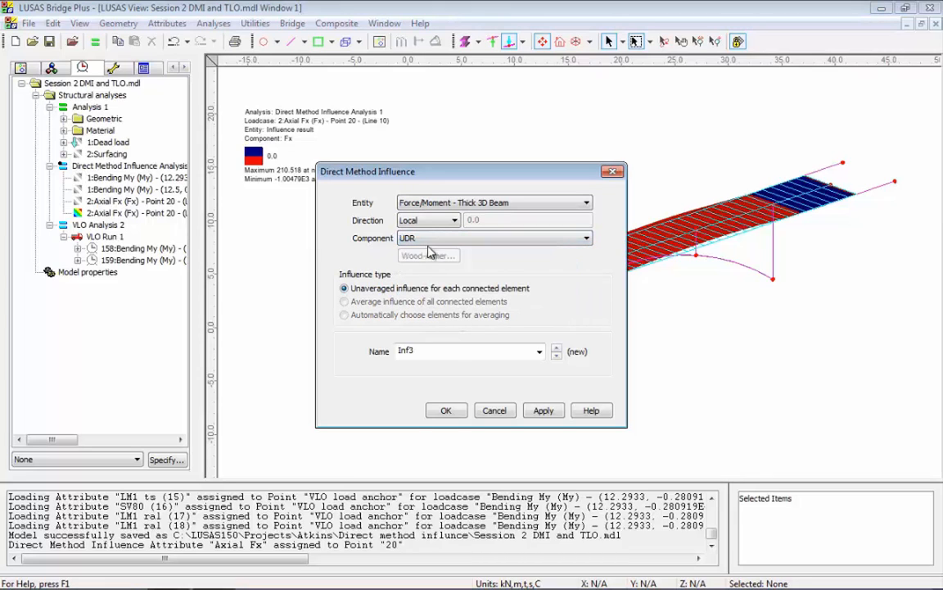
pyautogui.click(464, 351)
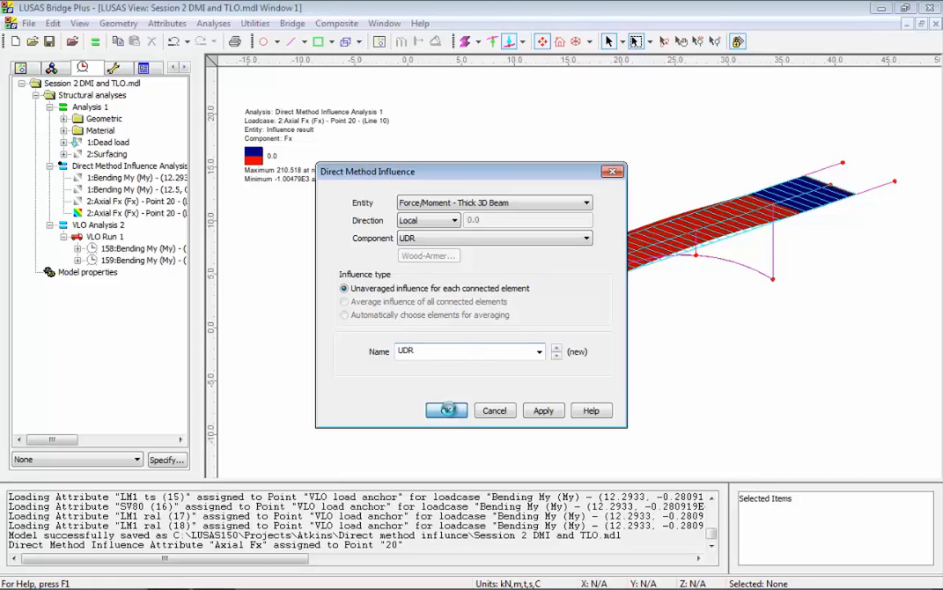
# Assign the new UDR influence to Node 8 on the arch and set its Element 10 influence active.
pyautogui.click(446, 410)
pyautogui.click(734, 264)
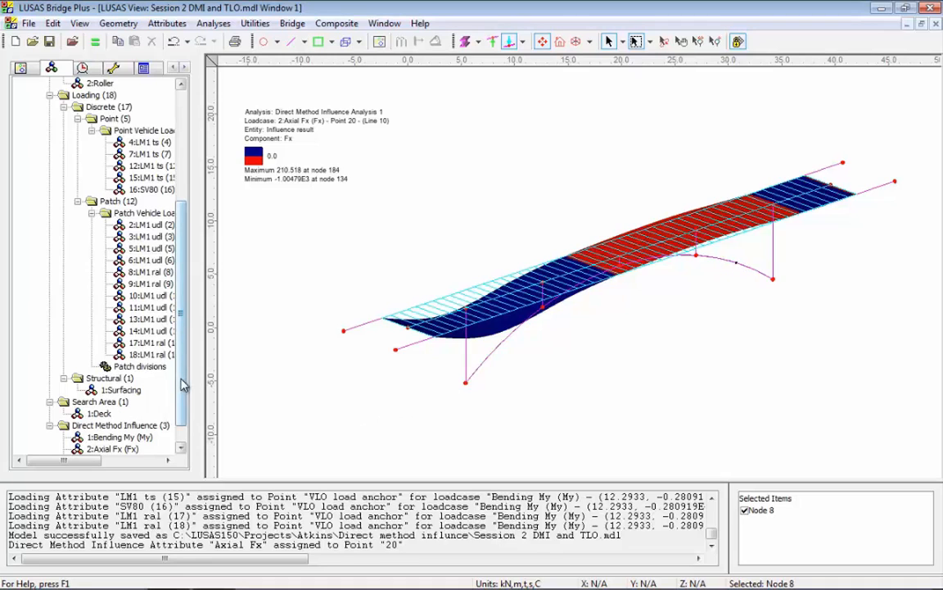
pyautogui.moveTo(182, 383); pyautogui.dragTo(185, 406)
pyautogui.moveTo(124, 438); pyautogui.dragTo(566, 383)
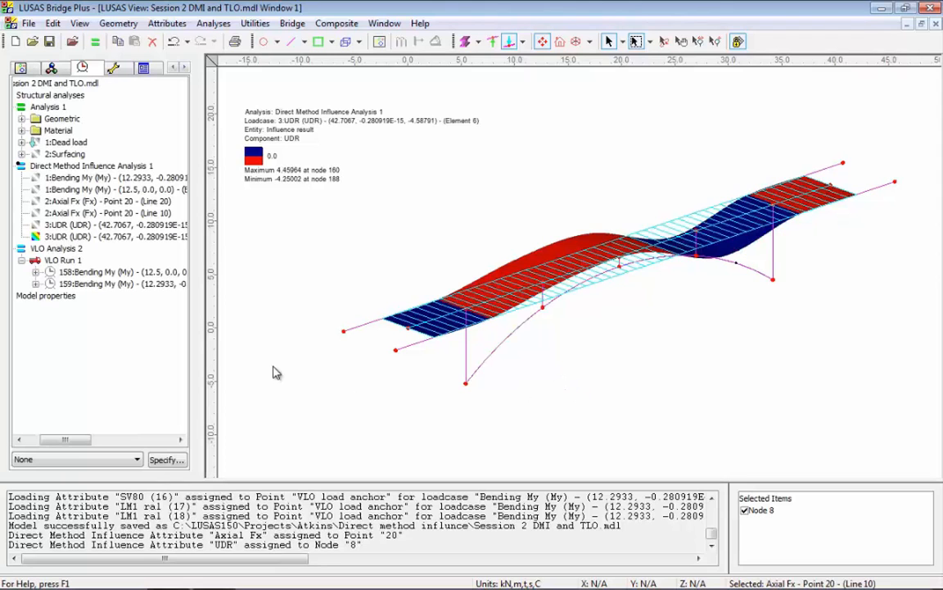
pyautogui.rightClick(118, 226)
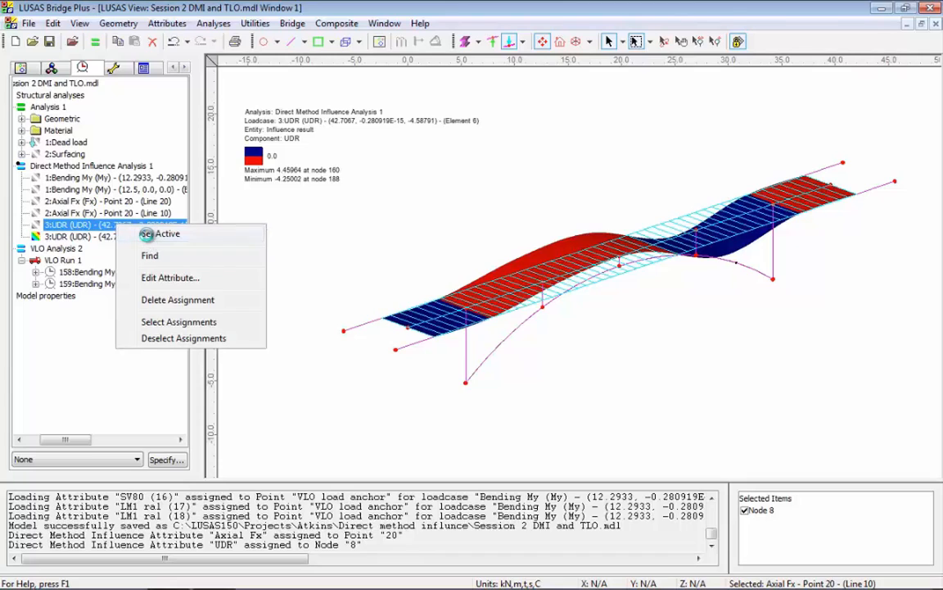
pyautogui.click(146, 234)
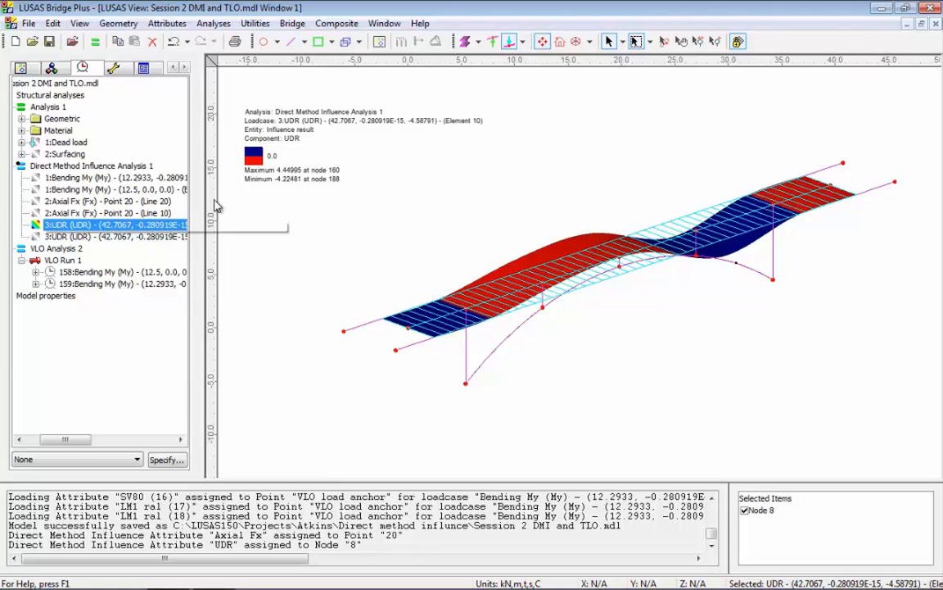
# Edit VLO Run 1 and add both Axial Fx and both UDR influences to the influences to be analysed.
pyautogui.rightClick(51, 259)
pyautogui.click(85, 265)
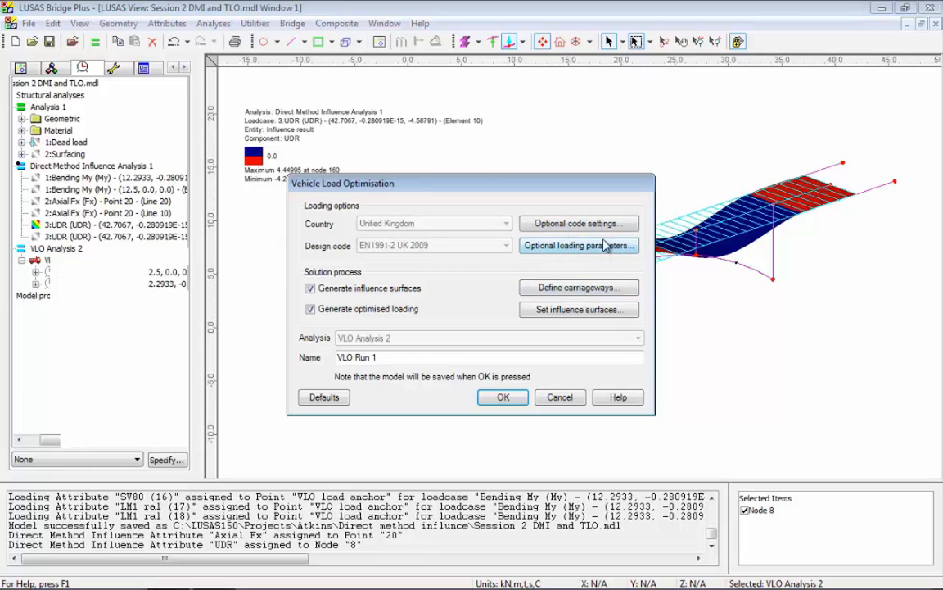
pyautogui.click(579, 310)
pyautogui.keyDown('shift'); pyautogui.click(310, 228); pyautogui.keyUp('shift')
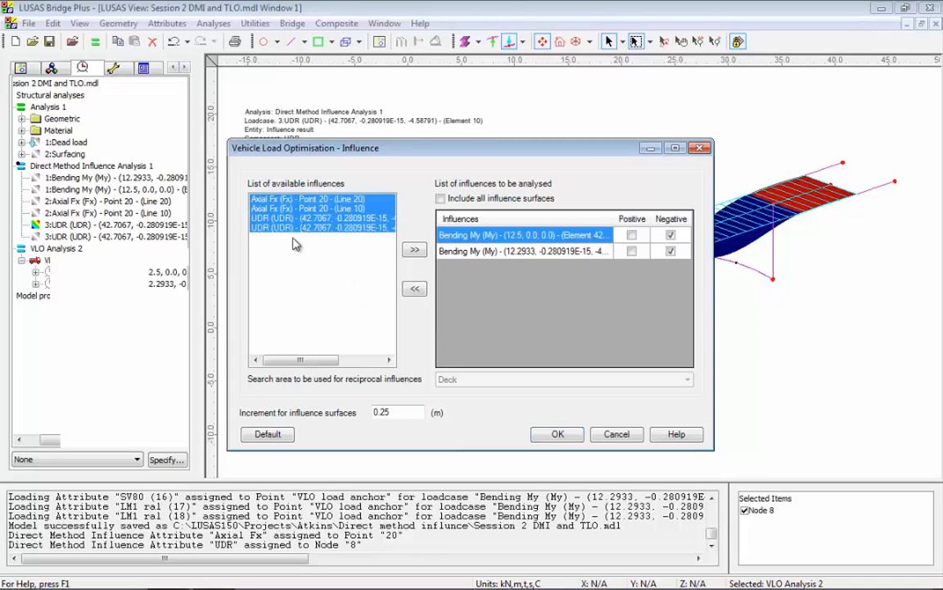
pyautogui.click(415, 251)
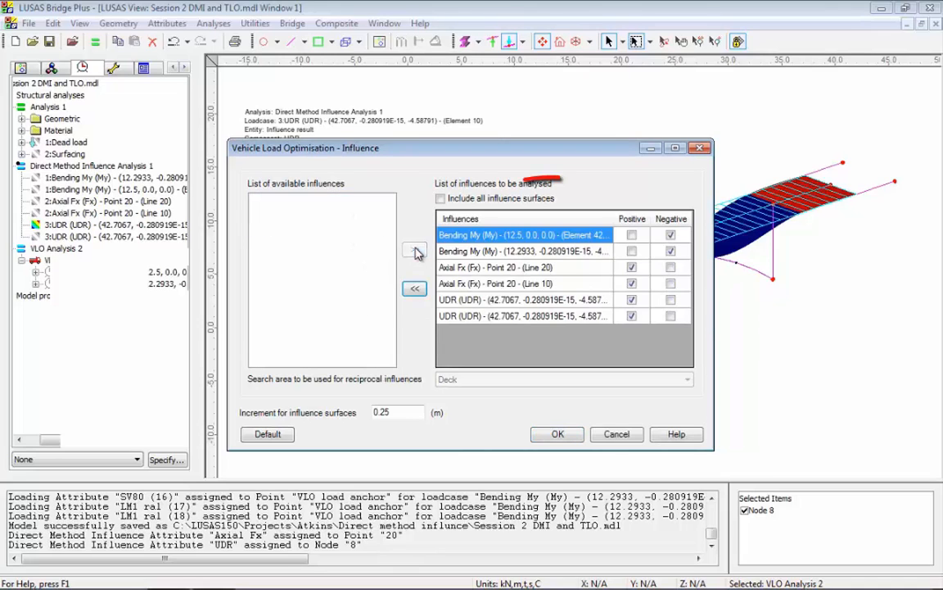
# Set the two Axial Fx and two UDR influences to be analysed for negative effects only.
pyautogui.click(633, 300)
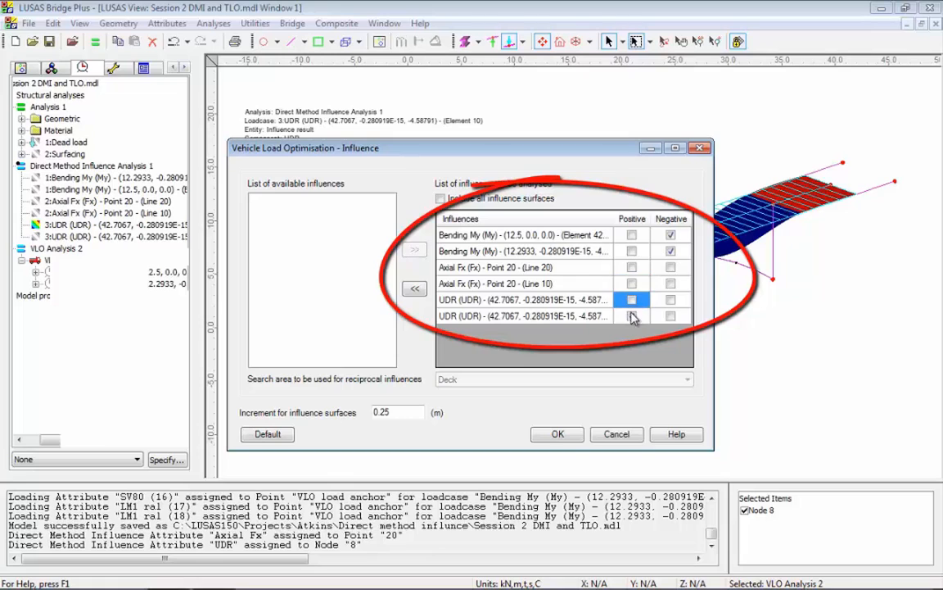
pyautogui.click(631, 315)
pyautogui.click(671, 315)
pyautogui.click(671, 282)
pyautogui.click(670, 267)
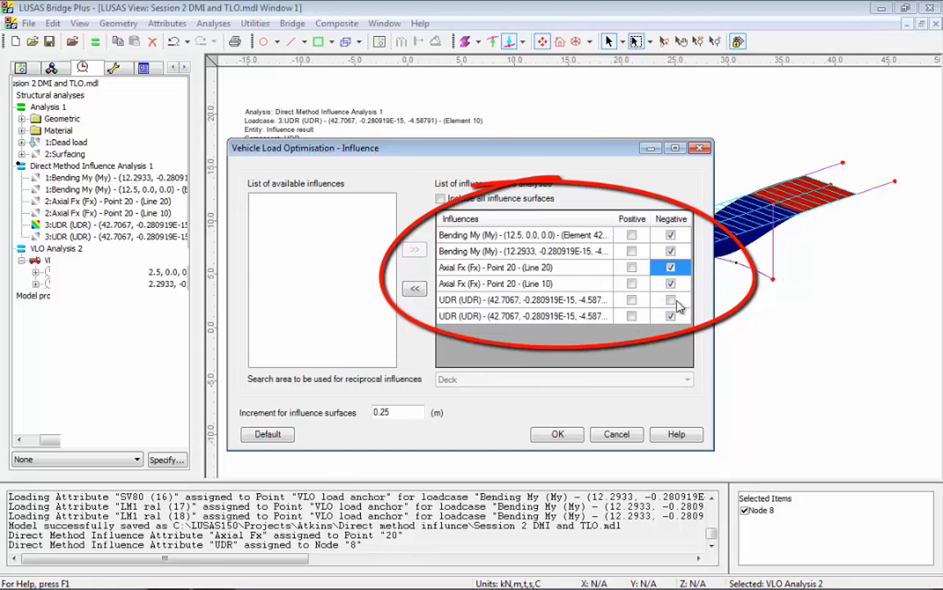
pyautogui.click(671, 300)
pyautogui.click(557, 434)
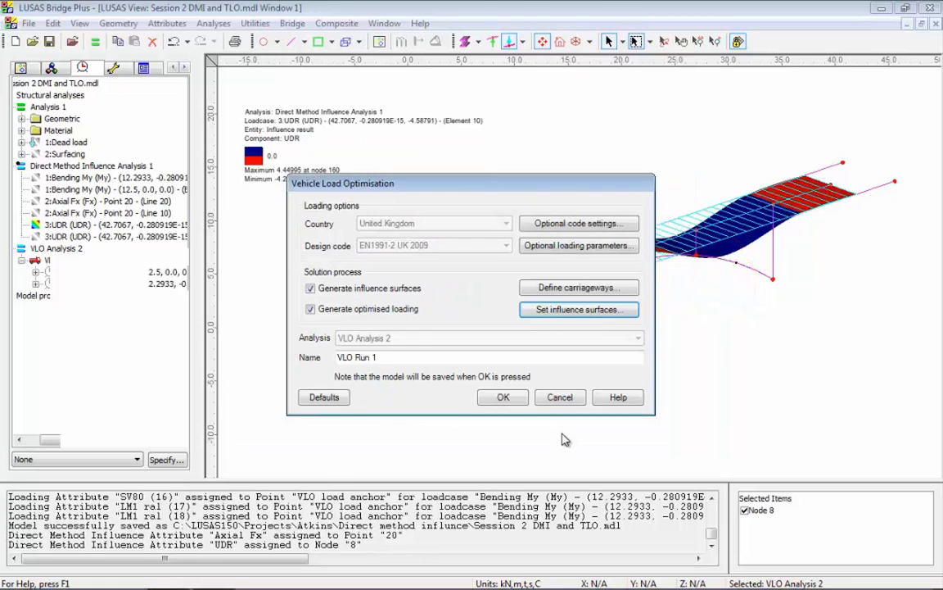
# Regenerate the optimised loading for VLO Run 1, replacing its existing loadcases, and solve VLO Analysis 2.
pyautogui.click(502, 399)
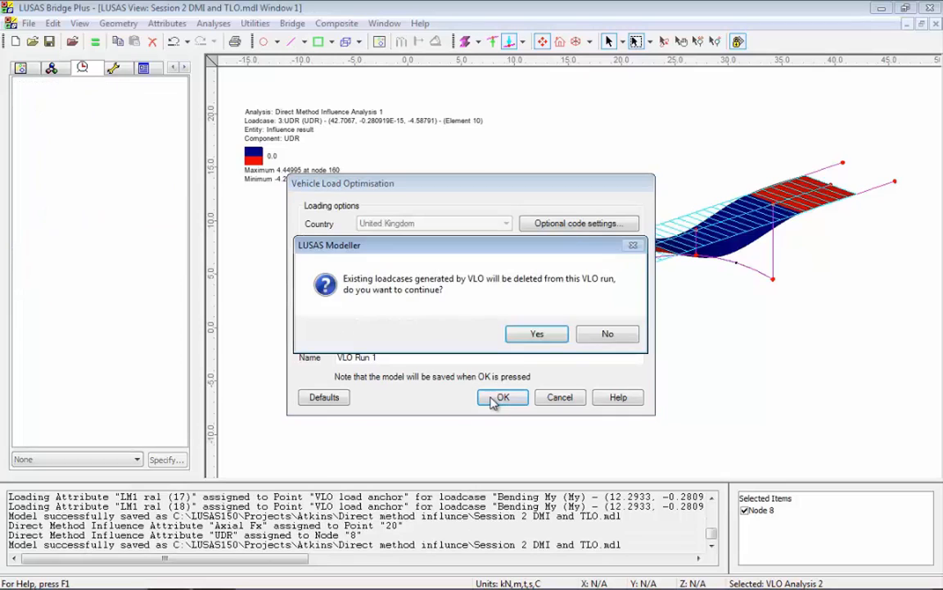
pyautogui.click(524, 336)
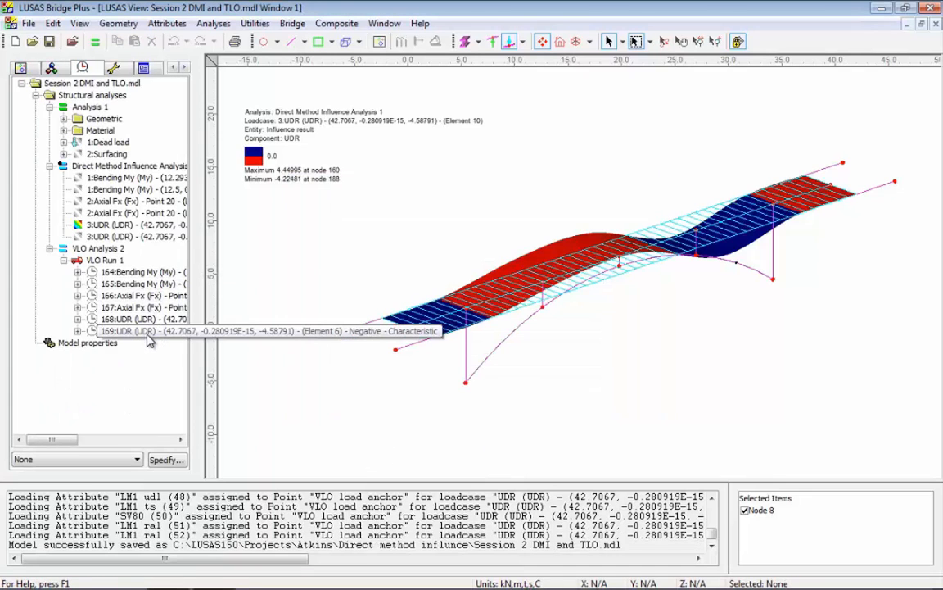
pyautogui.click(93, 44)
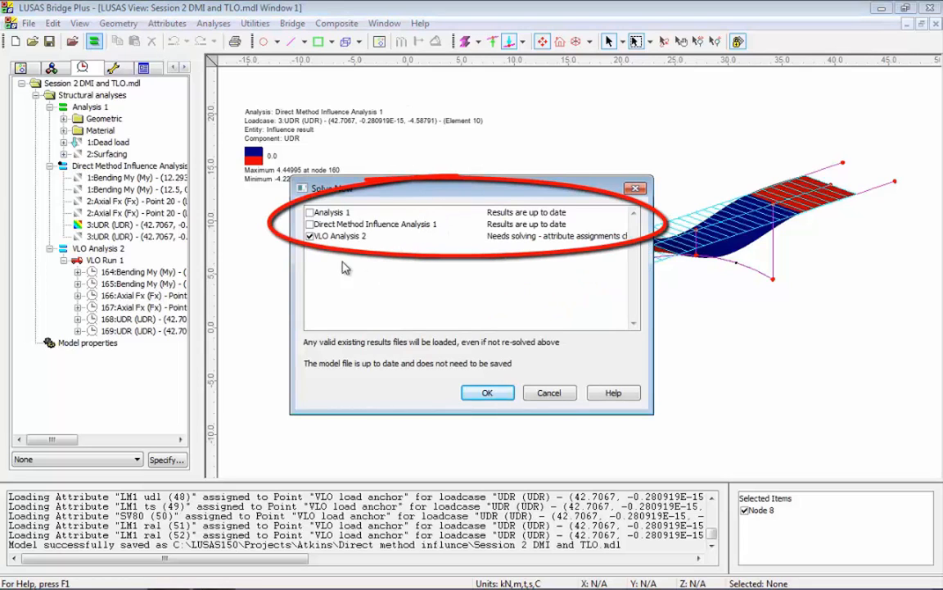
pyautogui.click(479, 393)
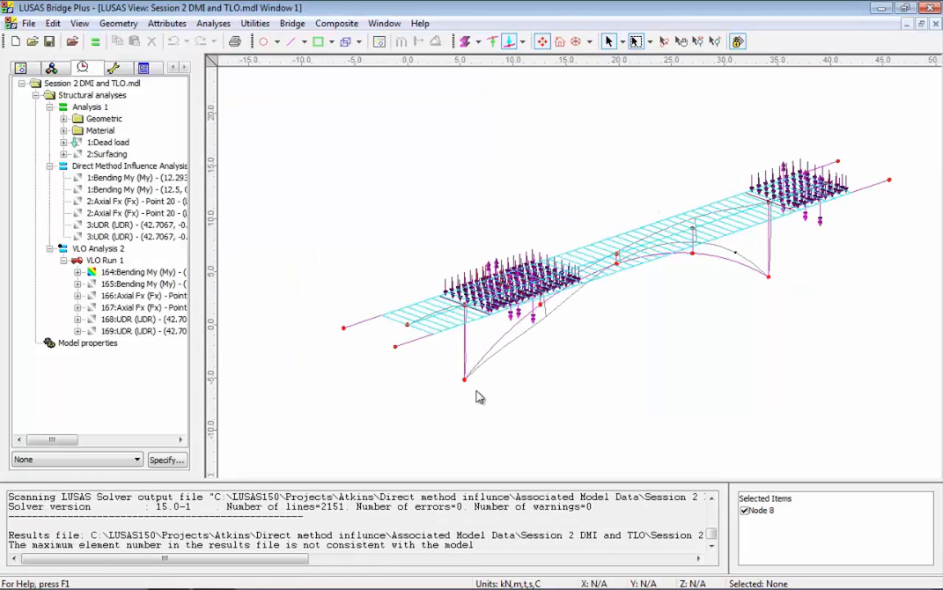
# Delete the deformed mesh and influence contours layers from the view.
pyautogui.click(17, 69)
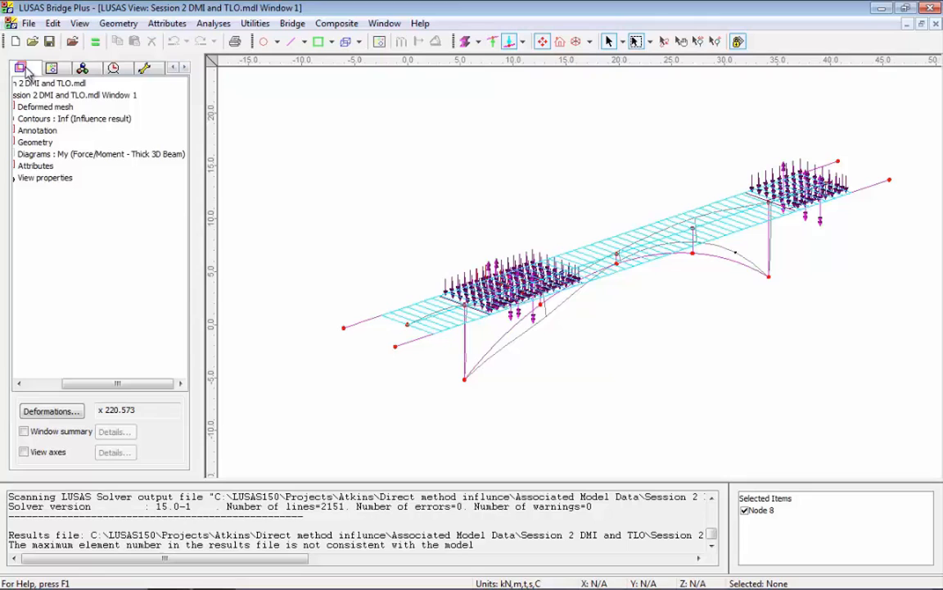
pyautogui.click(69, 110)
pyautogui.press('Delete')
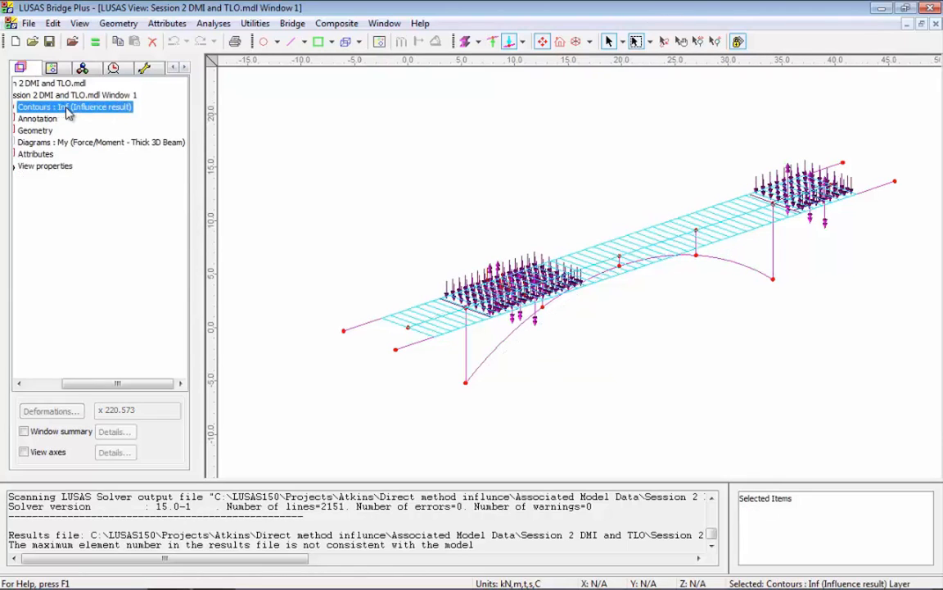
pyautogui.press('Delete')
# Add a mesh layer to the view with the wireframe display.
pyautogui.rightClick(311, 123)
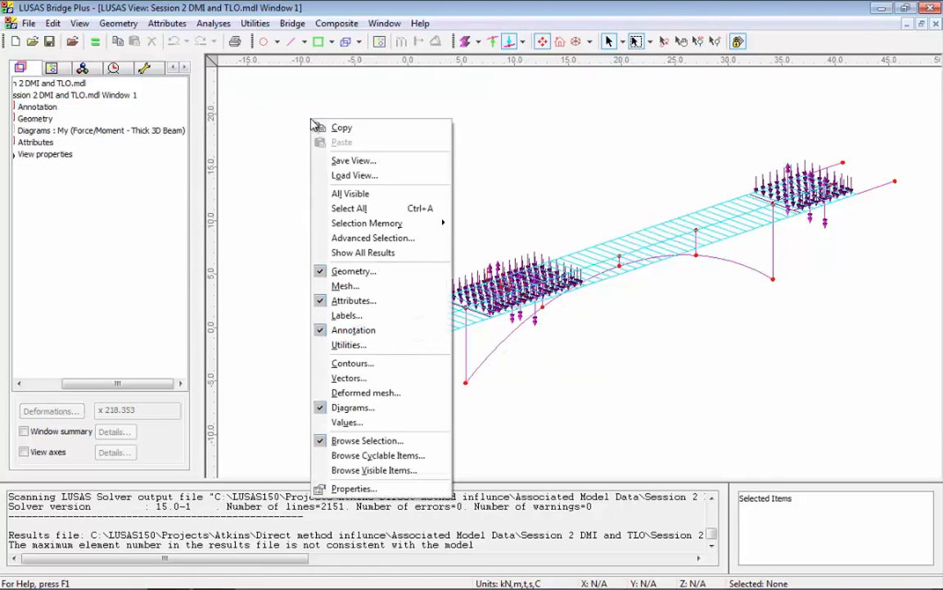
pyautogui.click(369, 286)
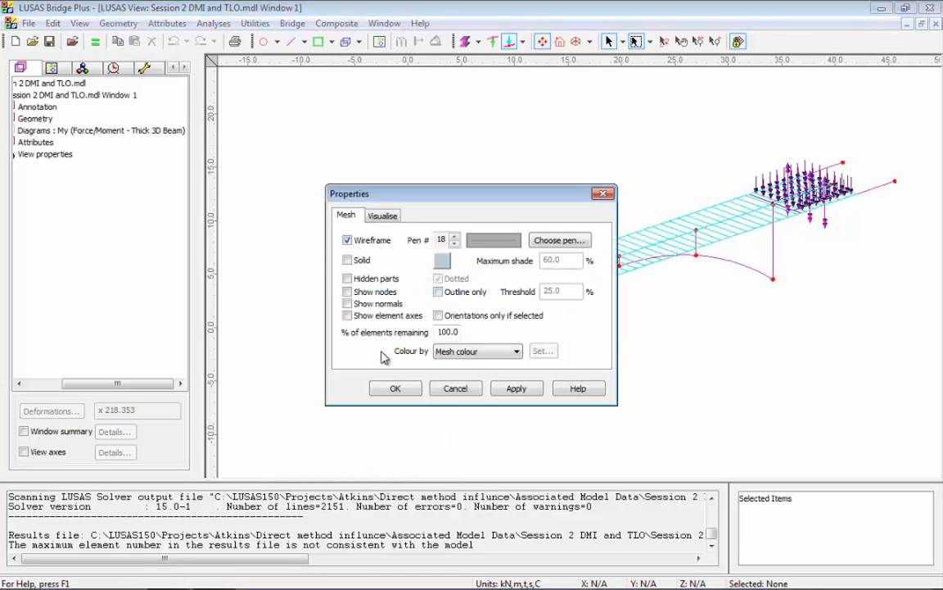
pyautogui.click(395, 389)
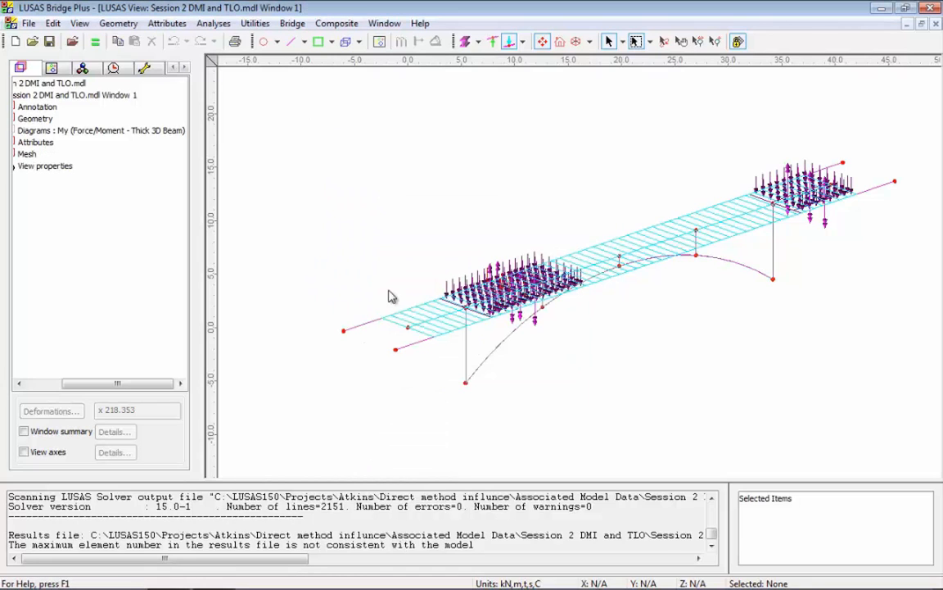
# Turn on the My diagrams for Force/Moment - Thick 3D Beam and examine them in side elevation.
pyautogui.rightClick(52, 131)
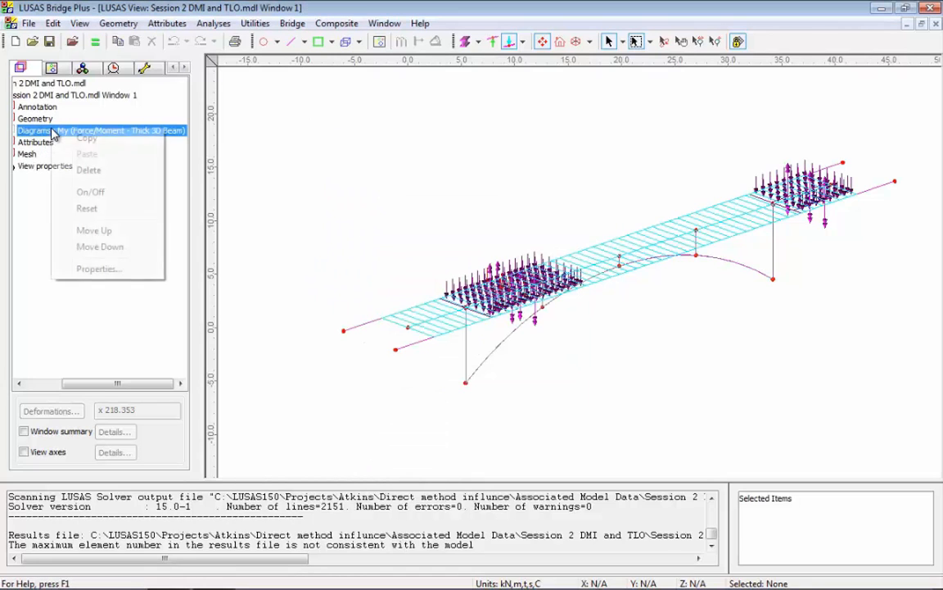
pyautogui.click(91, 191)
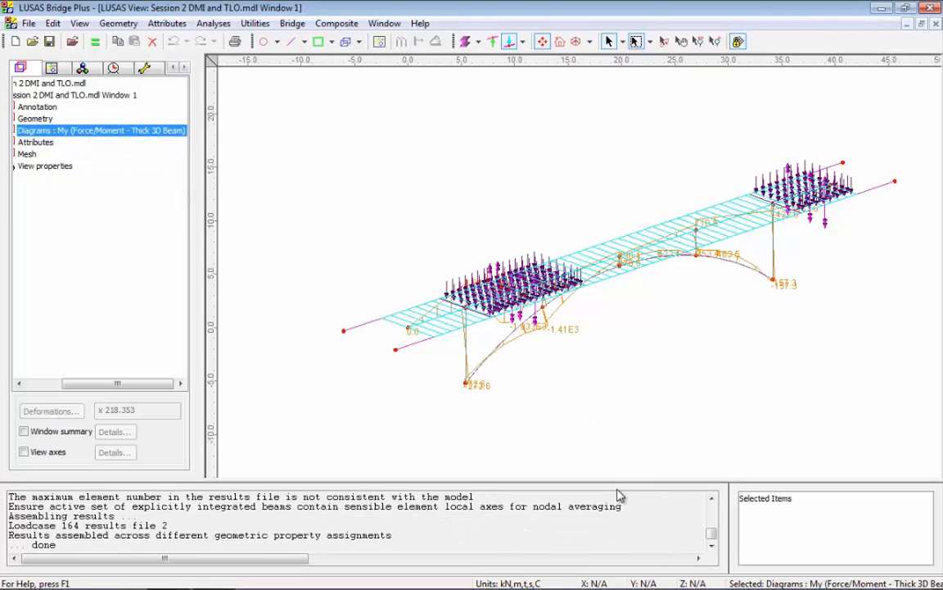
pyautogui.click(508, 41)
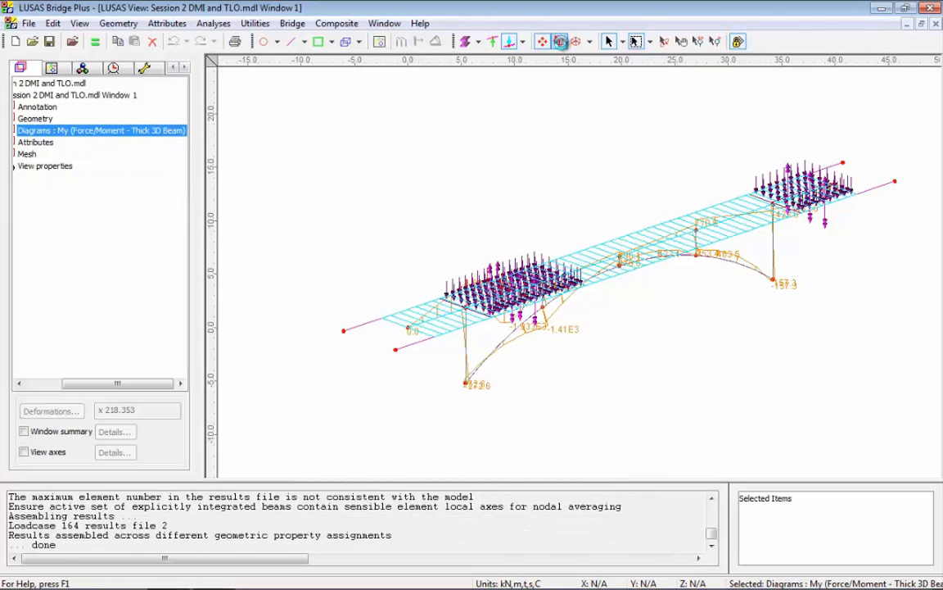
pyautogui.click(646, 585)
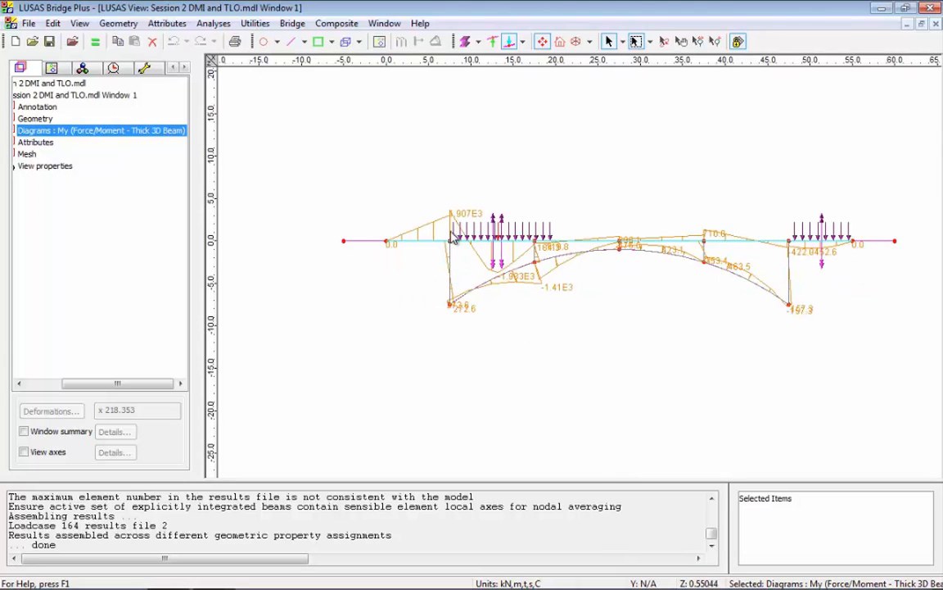
# Set Bending My loadcase 165 and UDR loadcase 168 active in turn to compare their diagrams, and hide the load arrows.
pyautogui.click(114, 68)
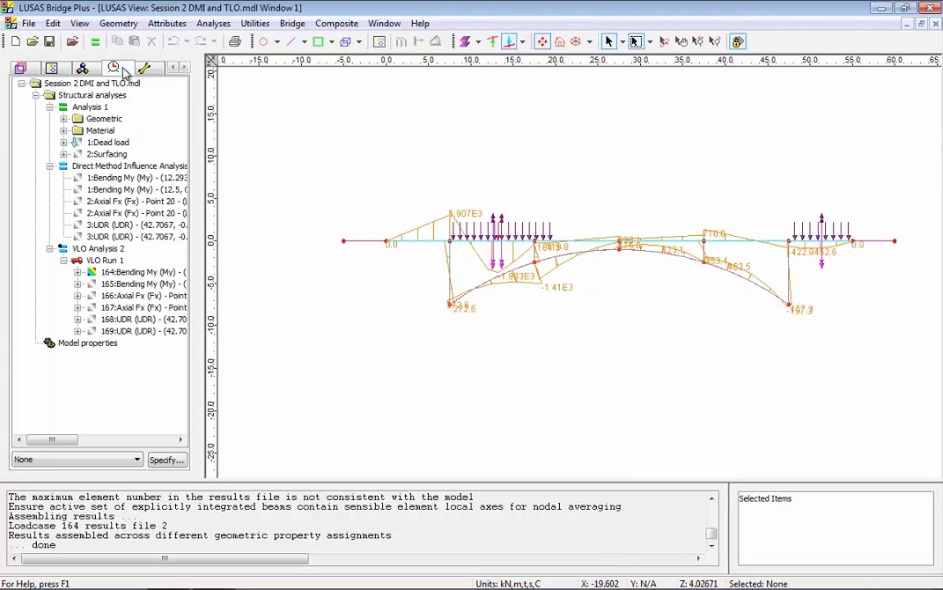
pyautogui.rightClick(155, 284)
pyautogui.click(204, 294)
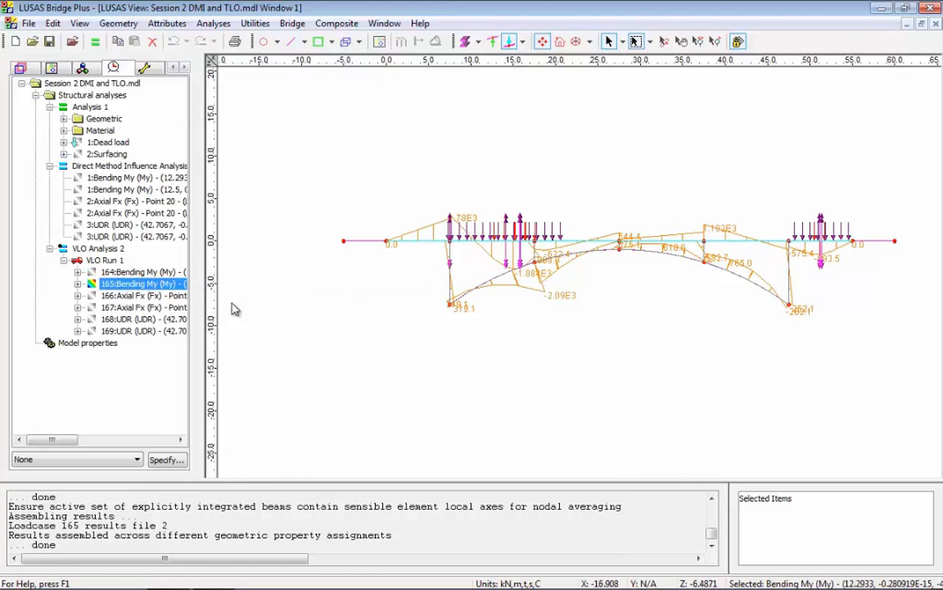
pyautogui.rightClick(156, 320)
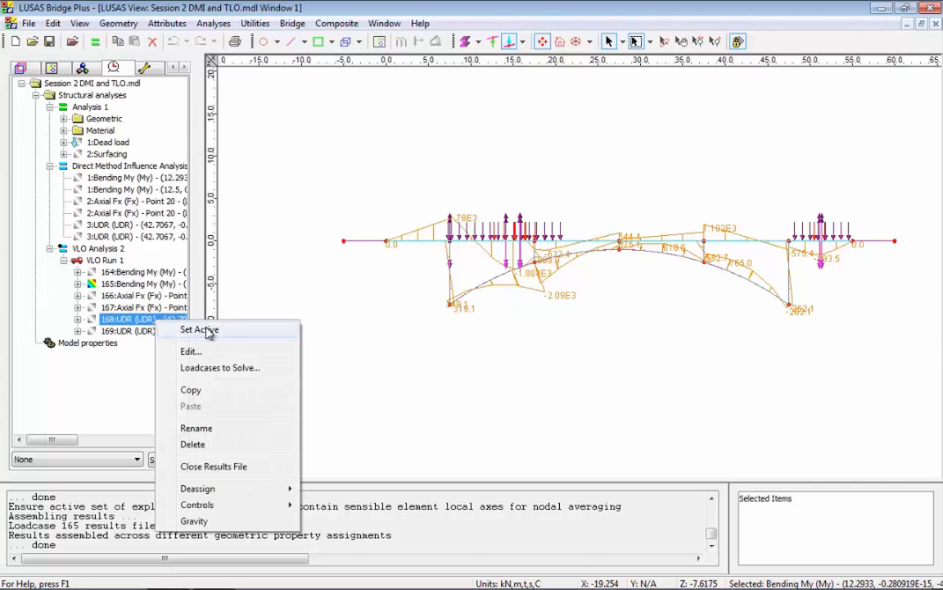
pyautogui.click(200, 329)
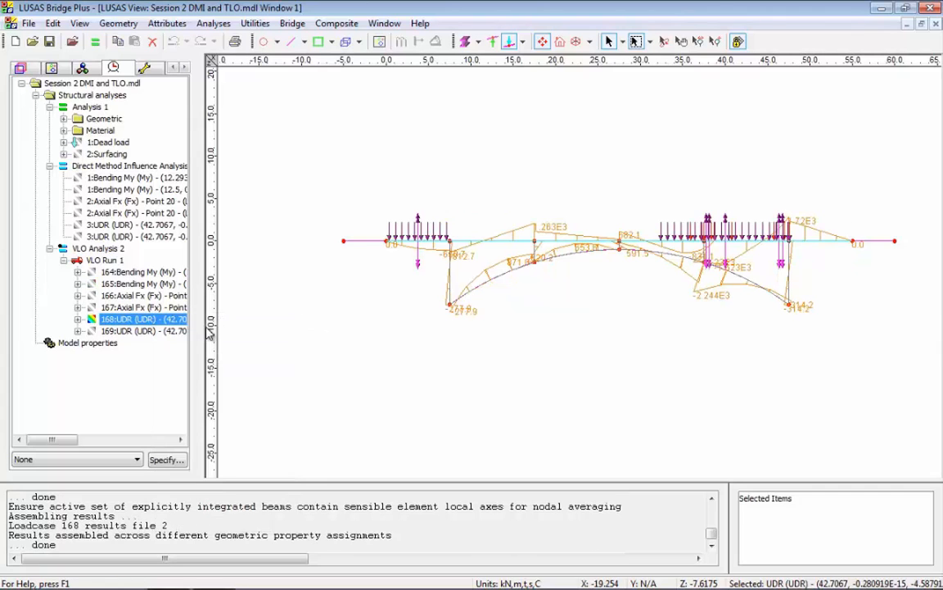
pyautogui.click(509, 42)
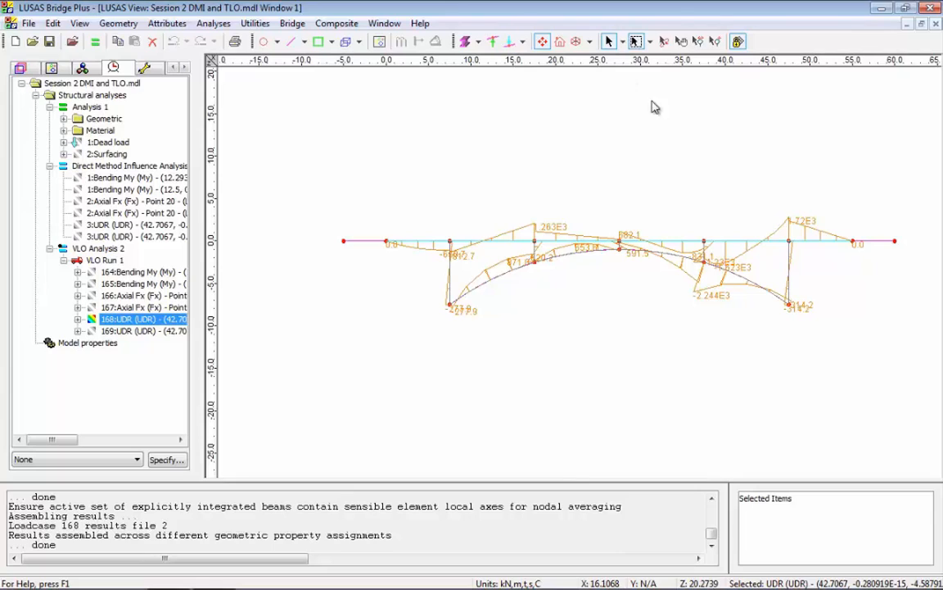